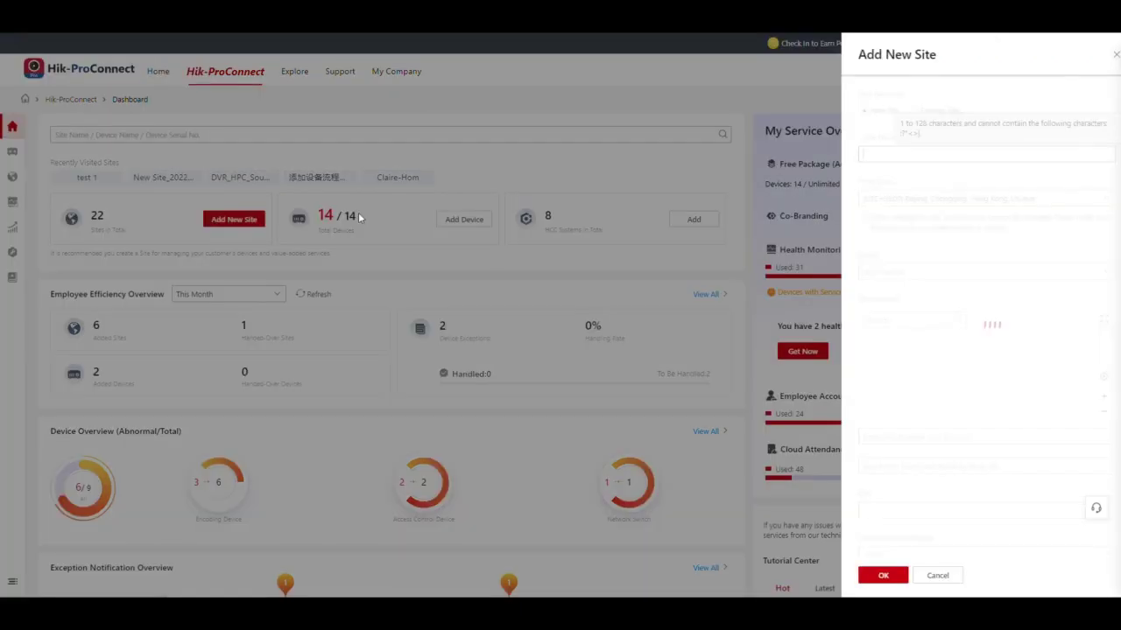
Name the site 'new site 1' and set its scene to Apartment
triple_click(879, 155)
text(new site 1)
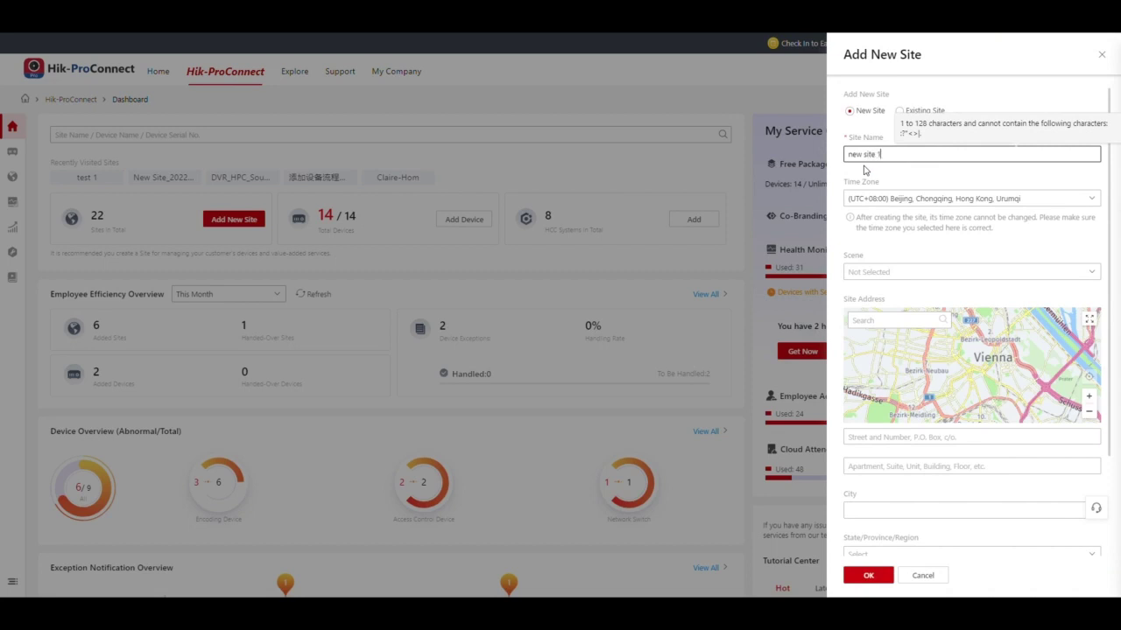
click(897, 270)
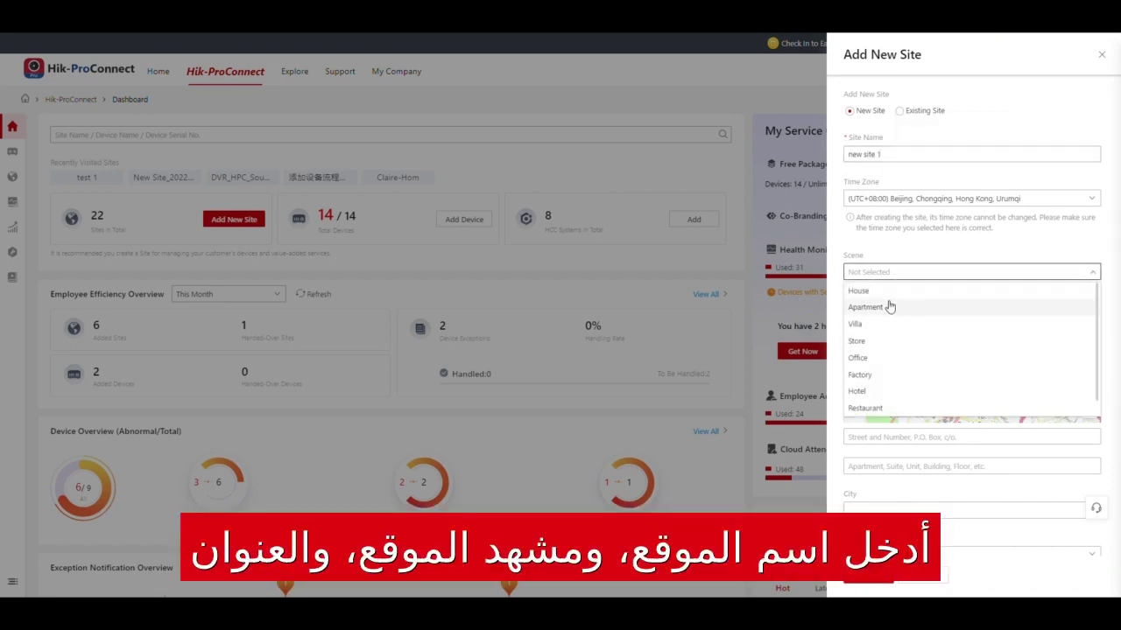
click(888, 305)
Fill in the street and apartment address lines, city hangzhou, and region Lower Austria
scroll(894, 457, down, 1)
click(884, 378)
text(sss)
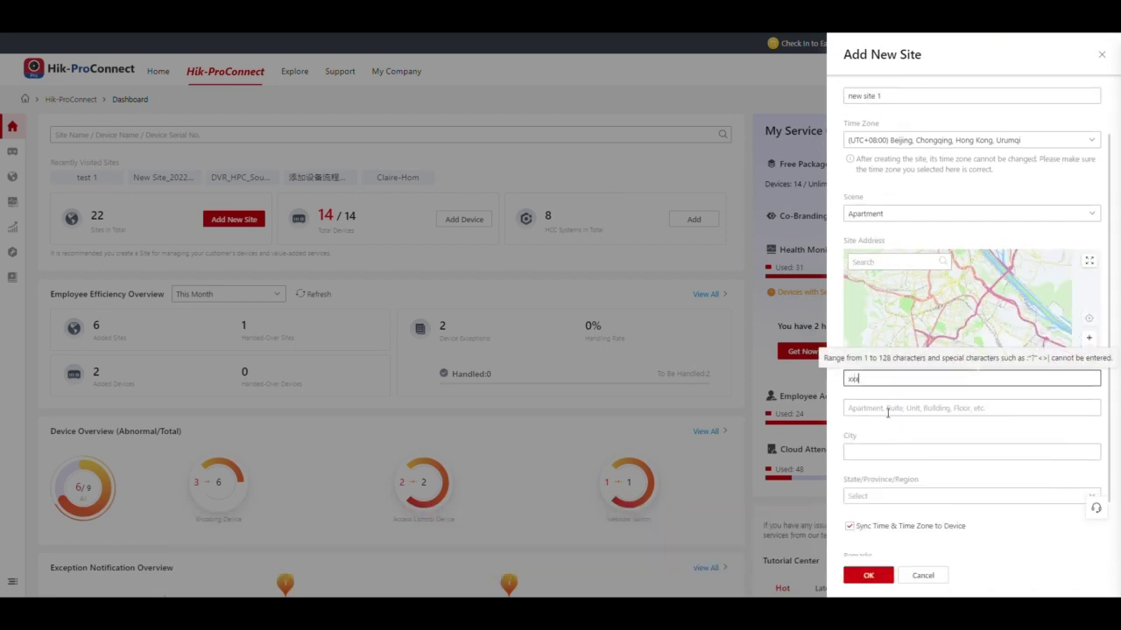
click(884, 407)
text(s)
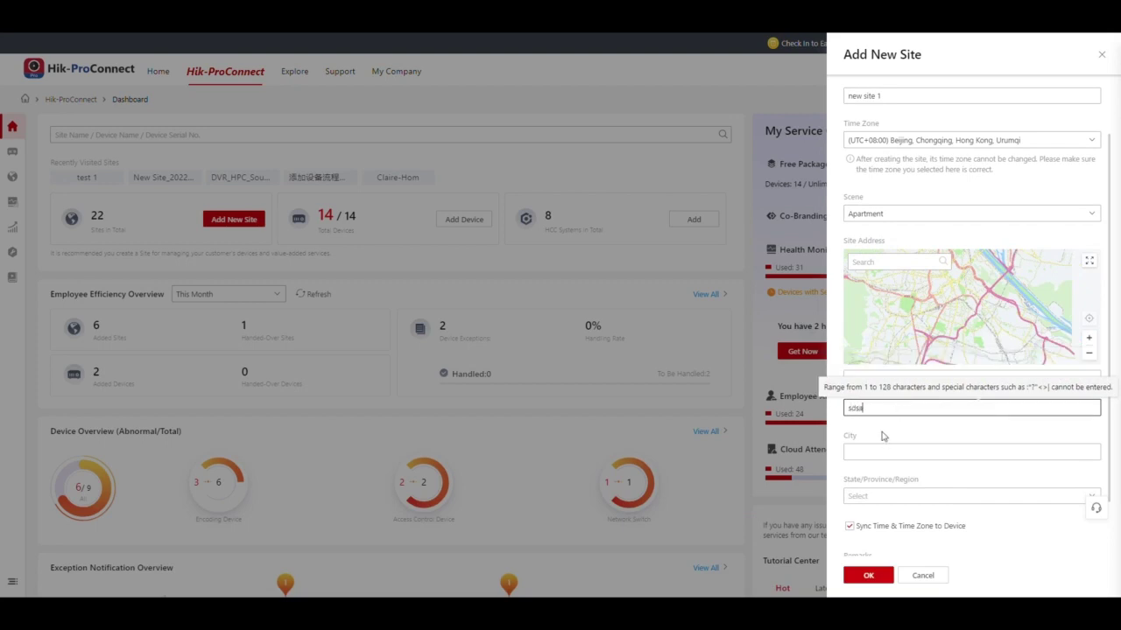
text(dsa)
click(884, 450)
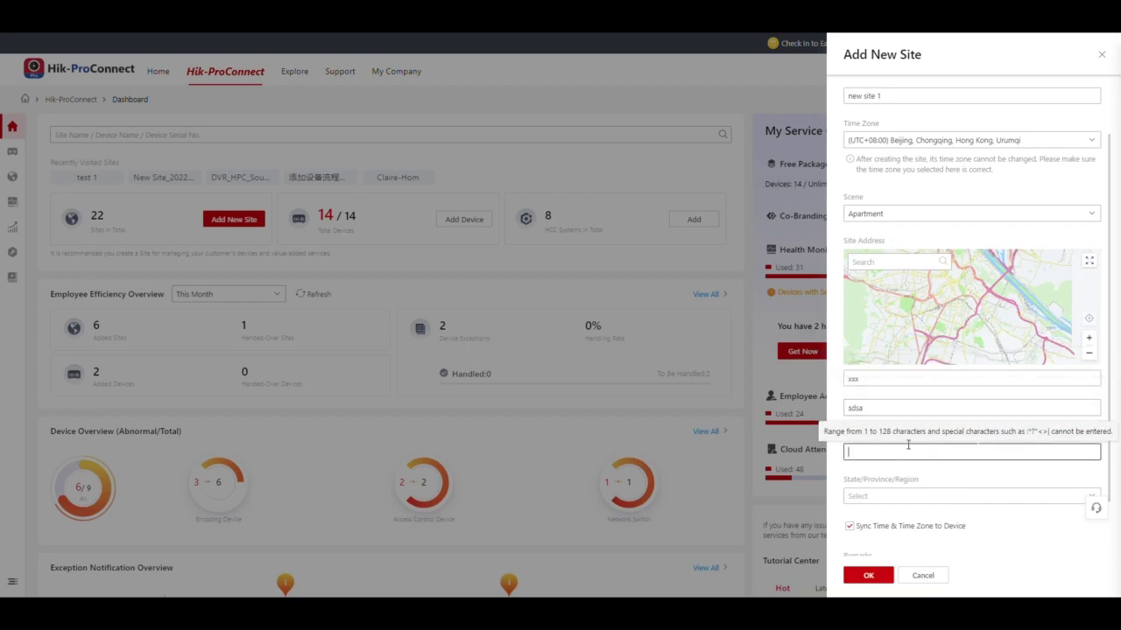
text(hangzho)
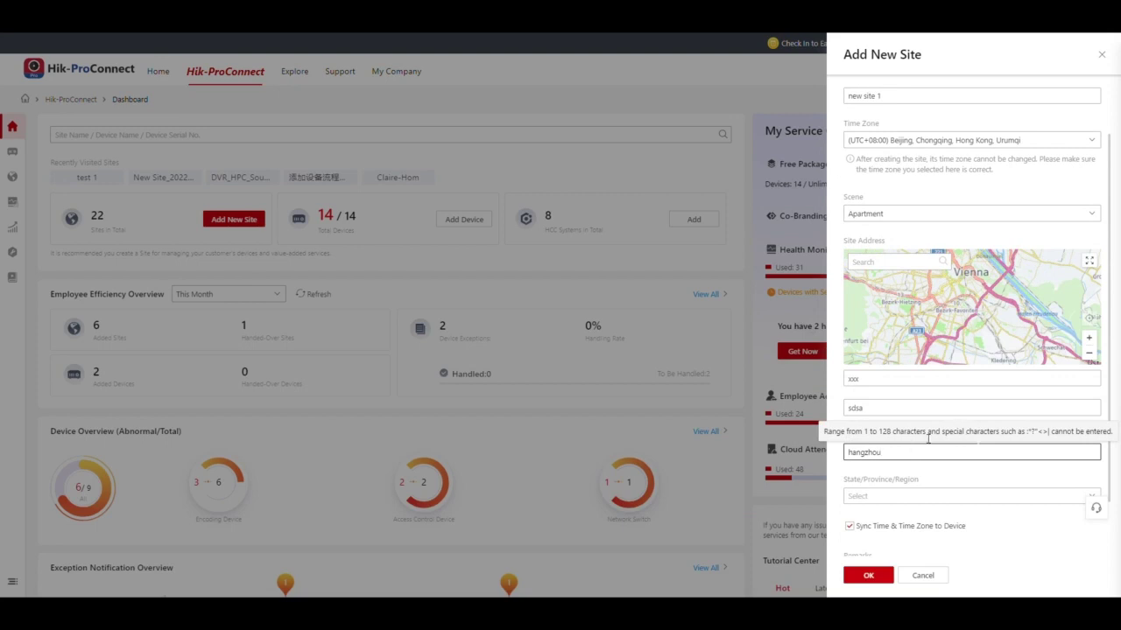
text(u)
click(893, 496)
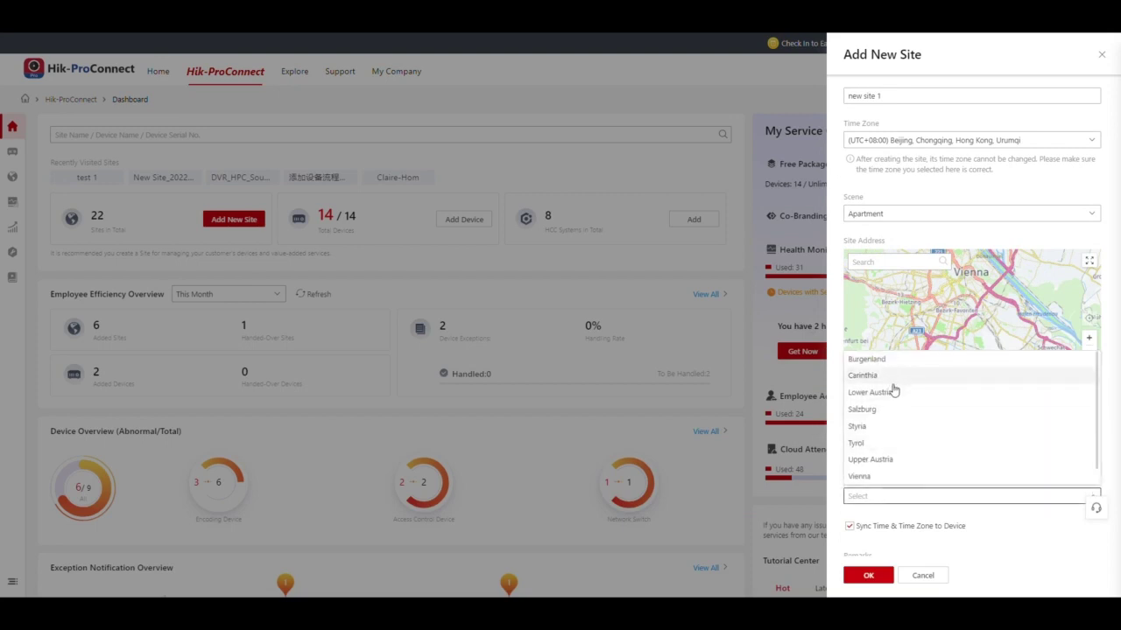
click(893, 390)
scroll(882, 496, down, 1)
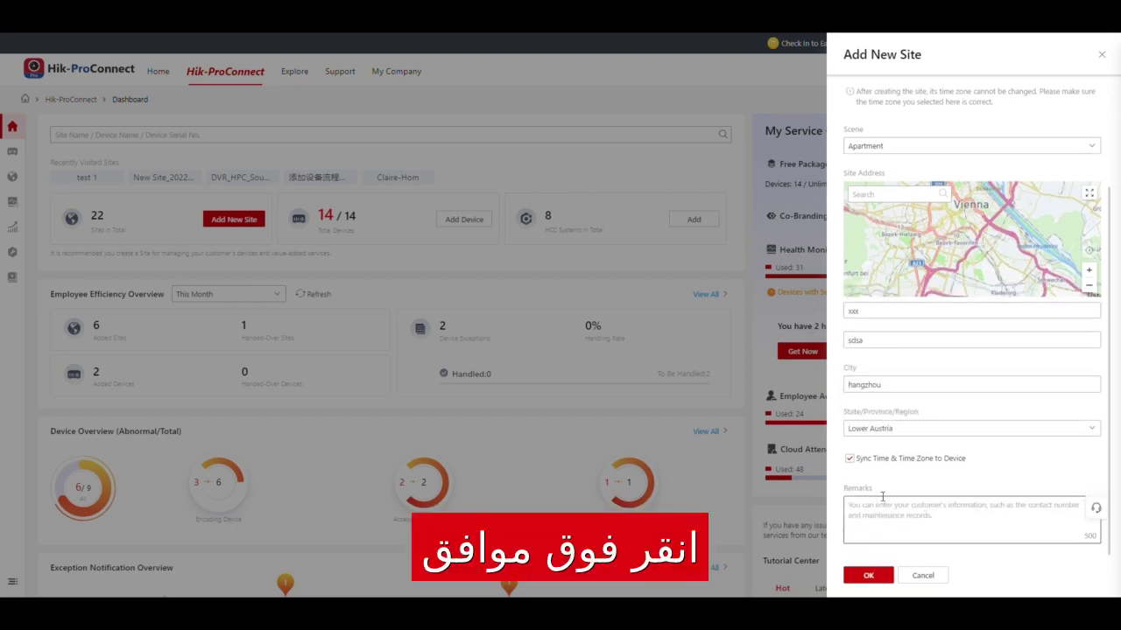
Save new site 1, then start adding LAN devices into existing site new site 1
click(867, 575)
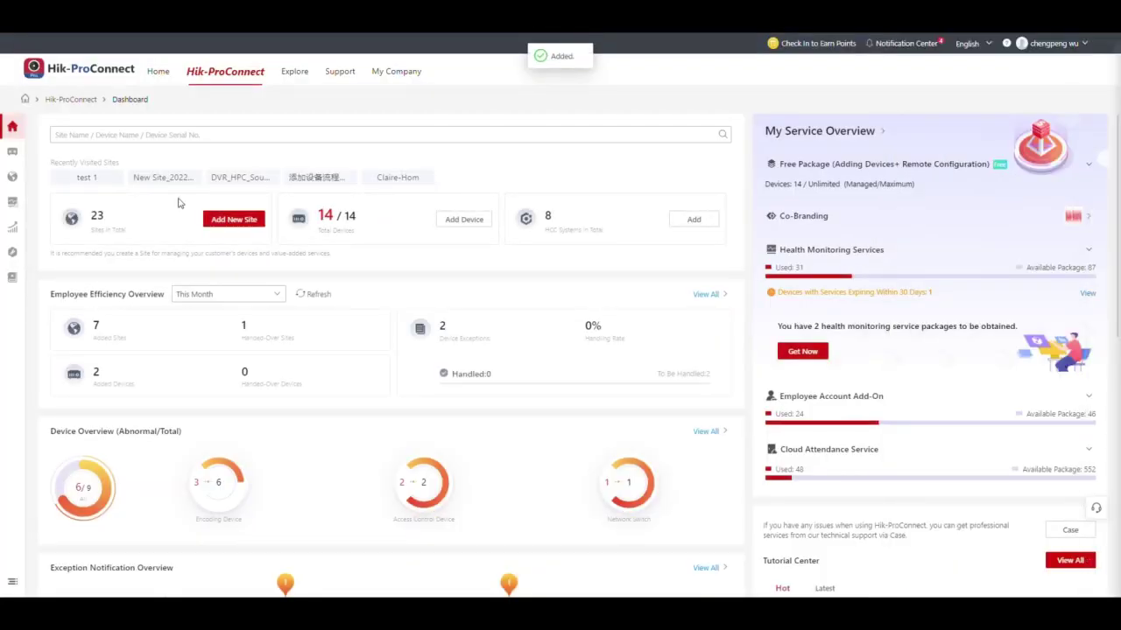
click(464, 219)
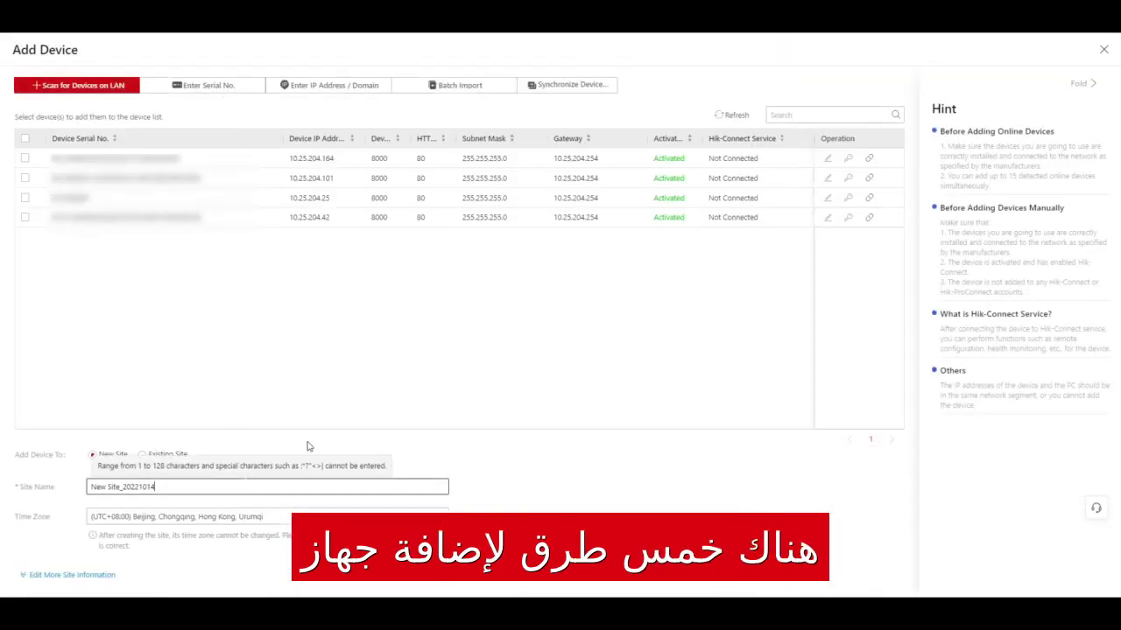
click(311, 445)
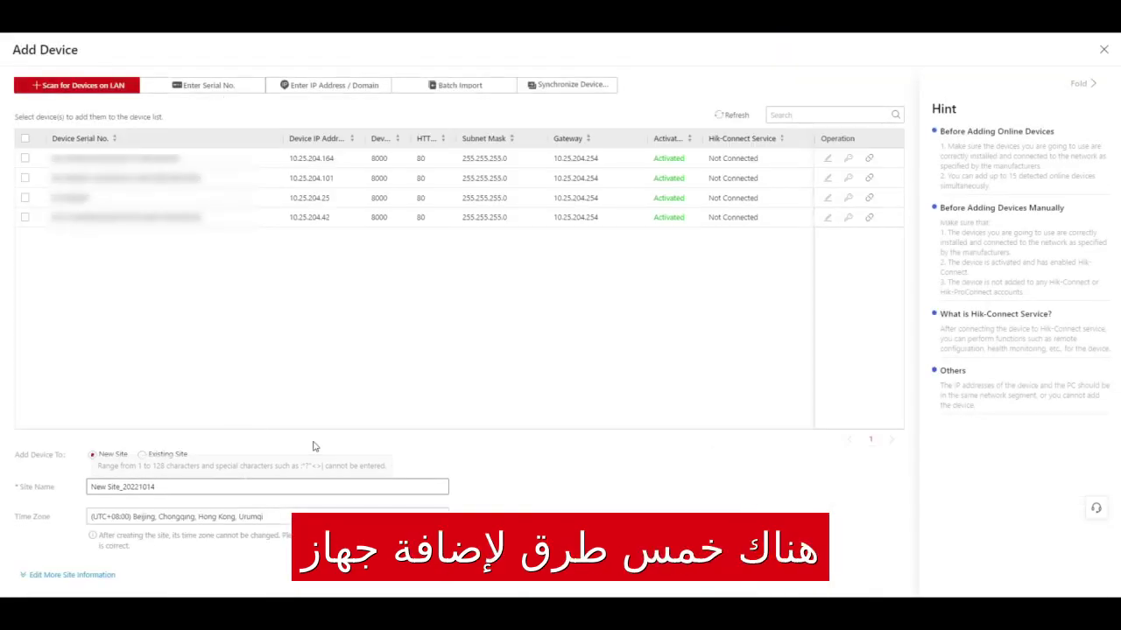
click(145, 455)
click(185, 486)
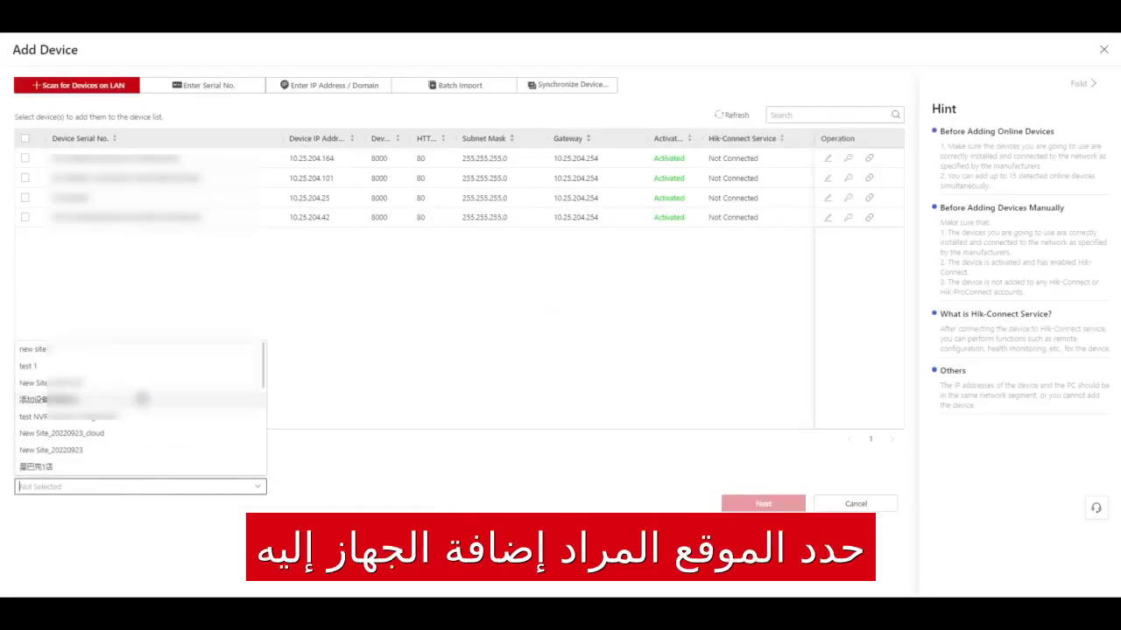
click(79, 349)
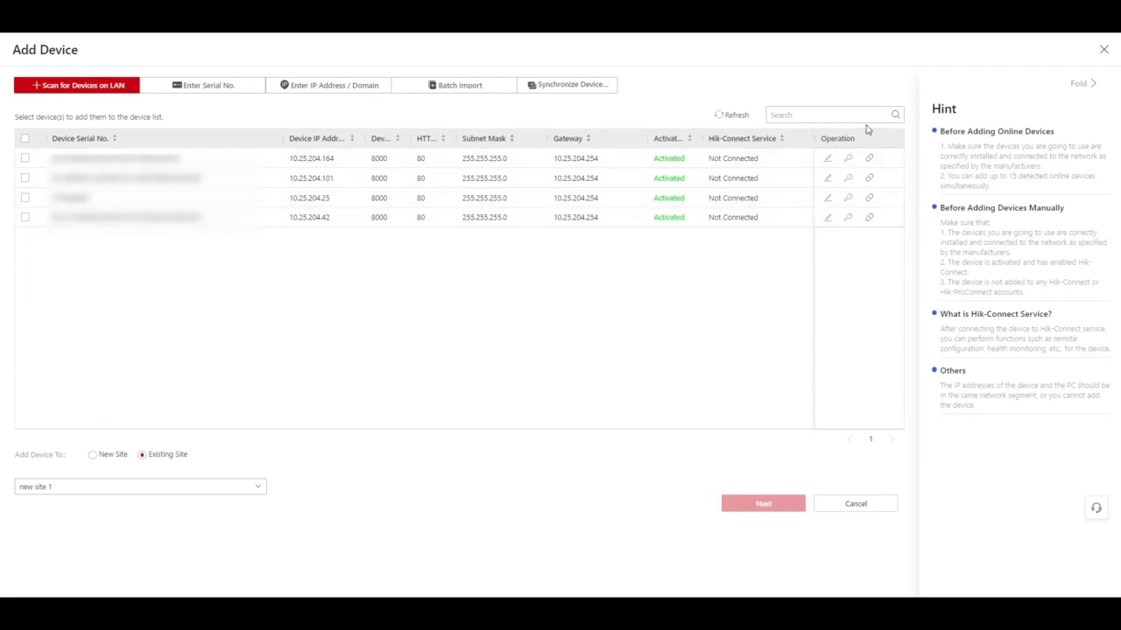
Rescan the LAN, search for serial 6399, select the matching camera and continue
click(733, 116)
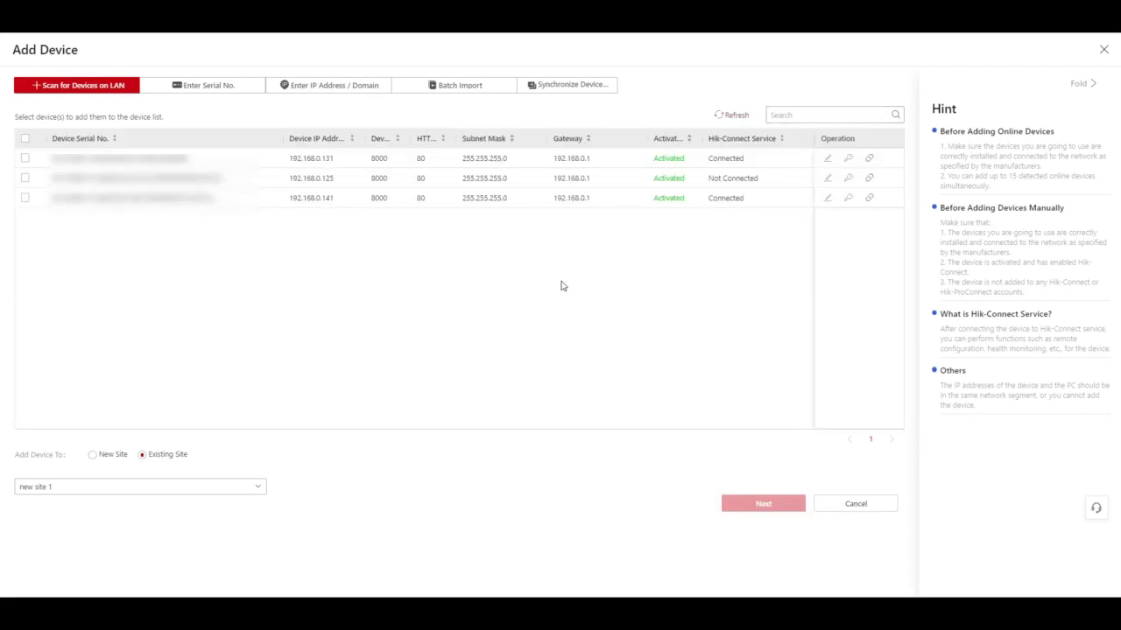
click(780, 114)
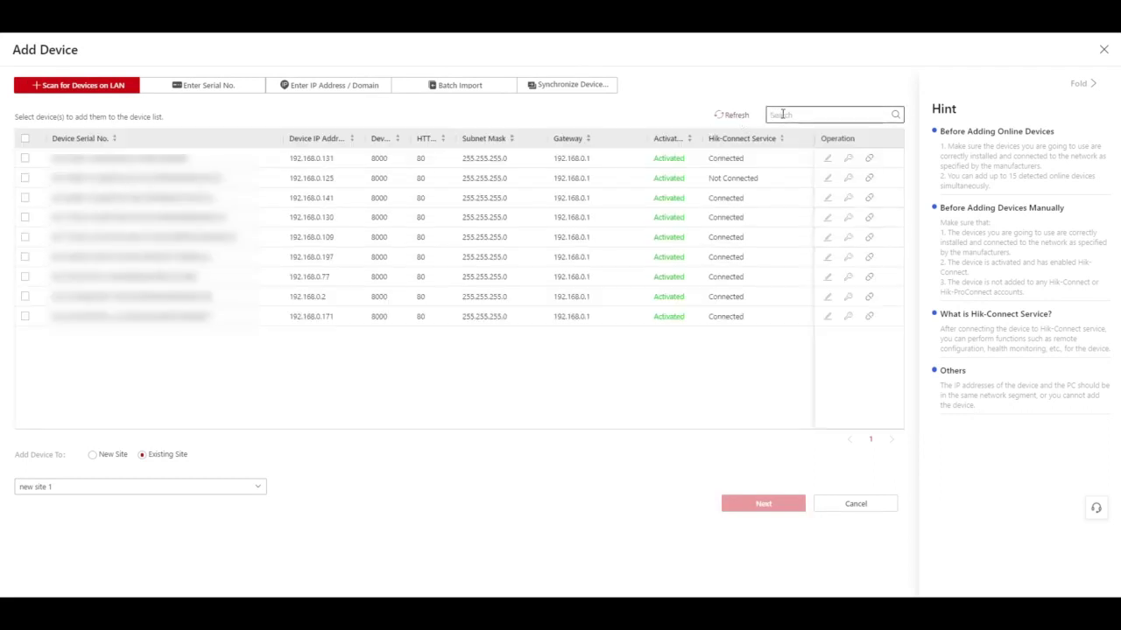
text(630)
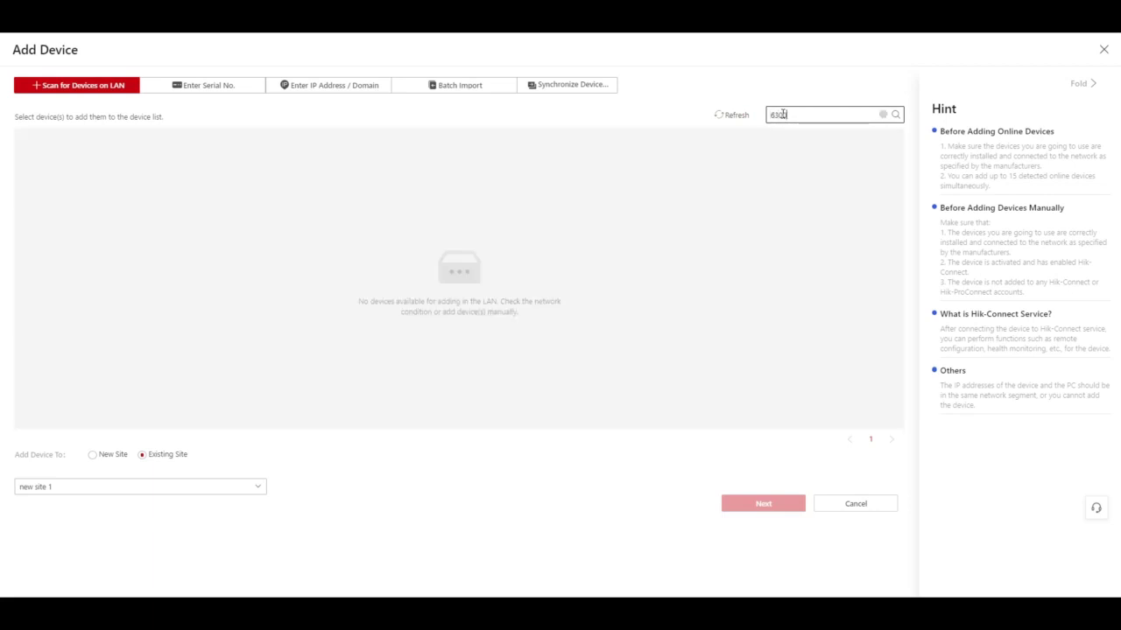
key(BackSpace)
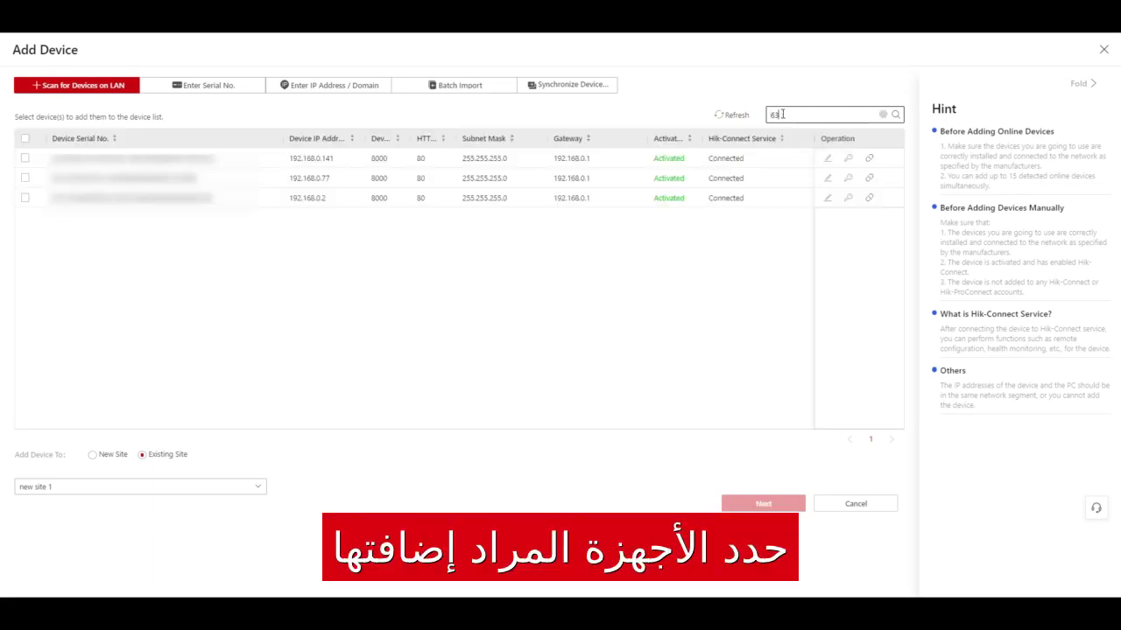
text(99)
click(24, 159)
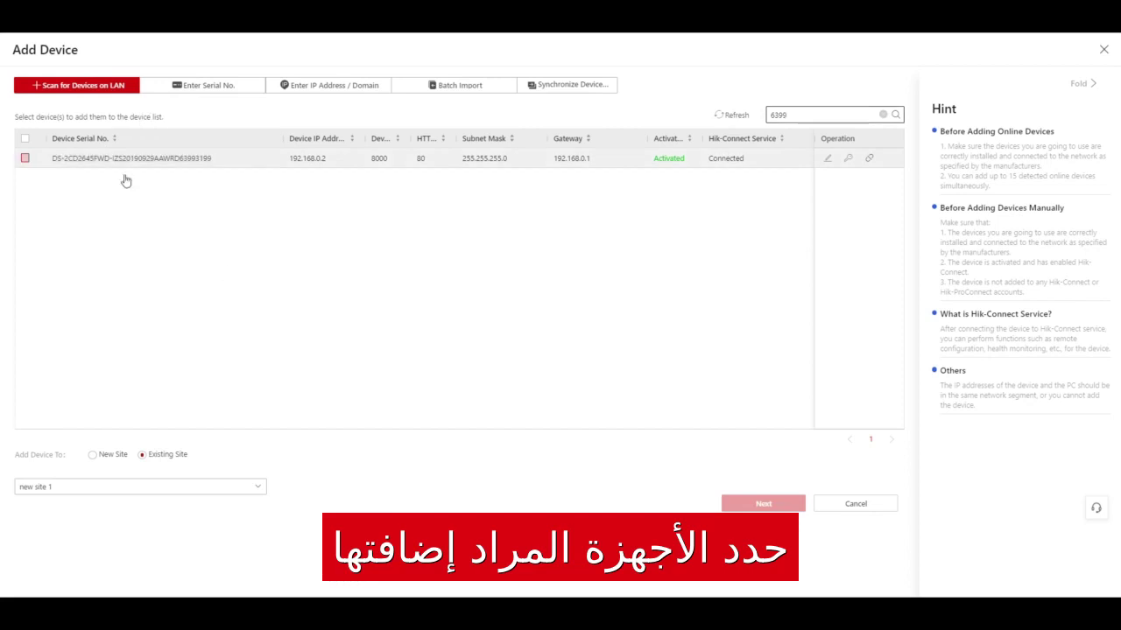
click(786, 507)
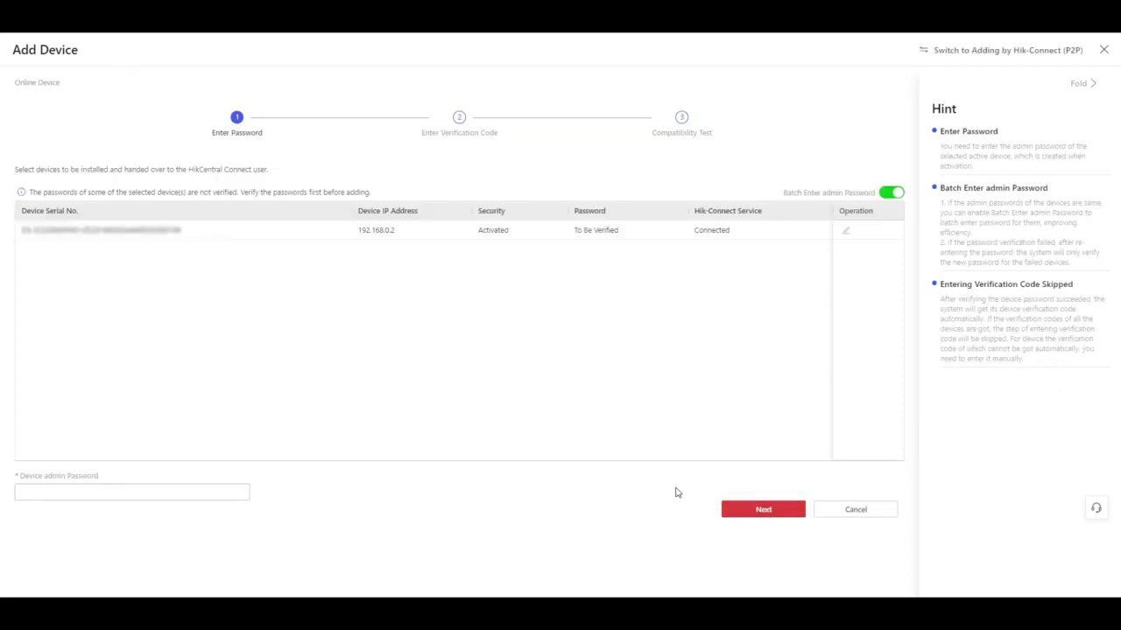
Enter the camera's admin password and submit it for verification
click(94, 489)
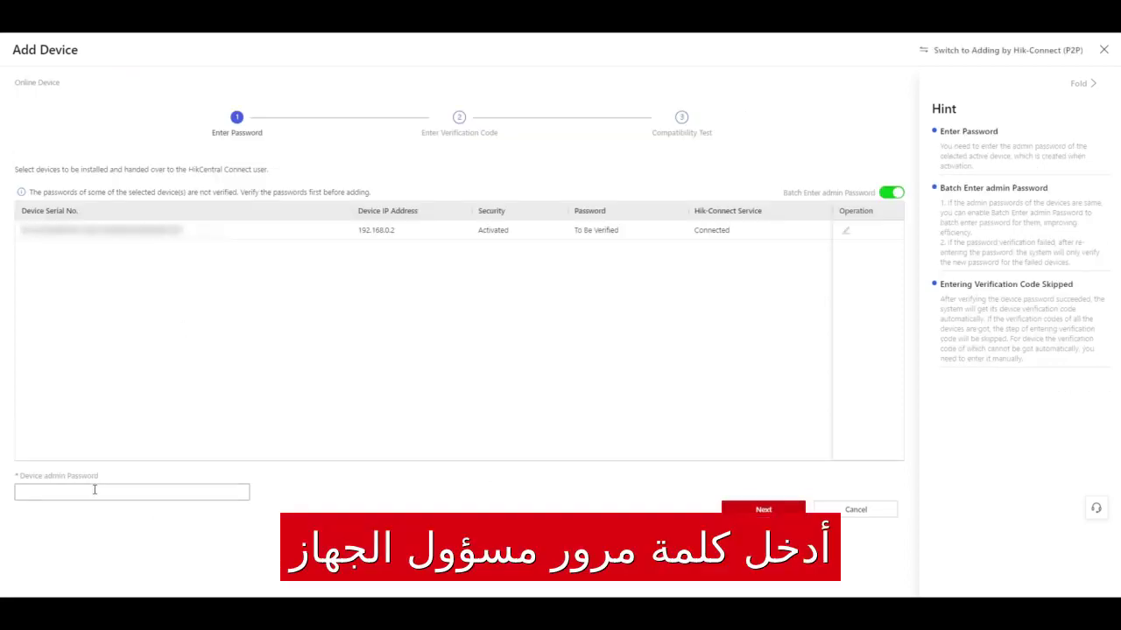
text(admin1)
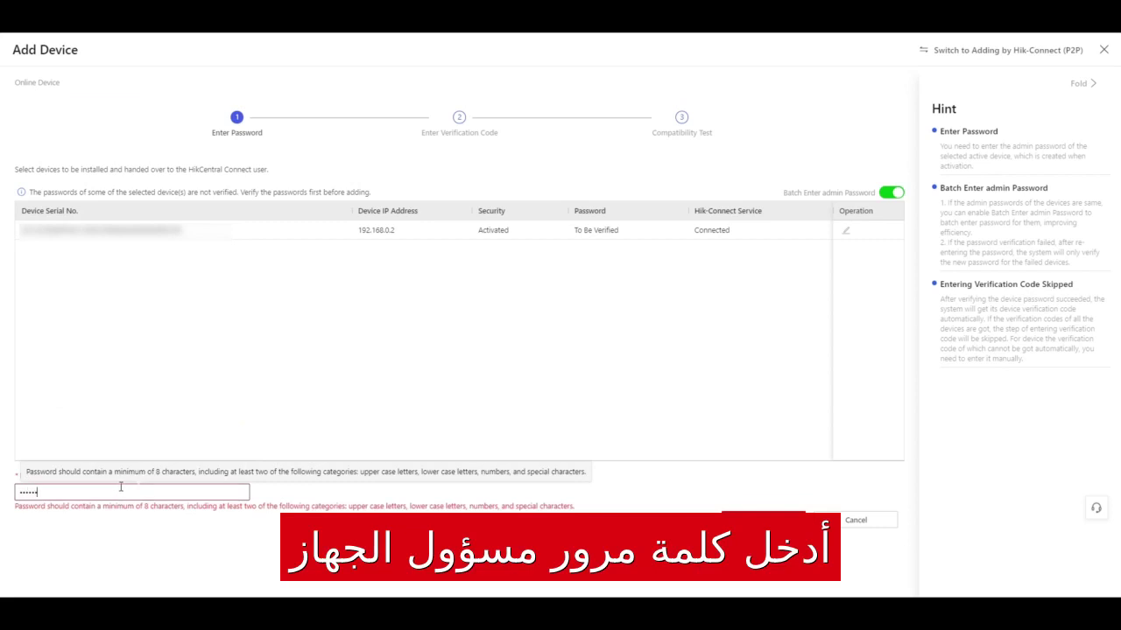
text(23)
click(763, 513)
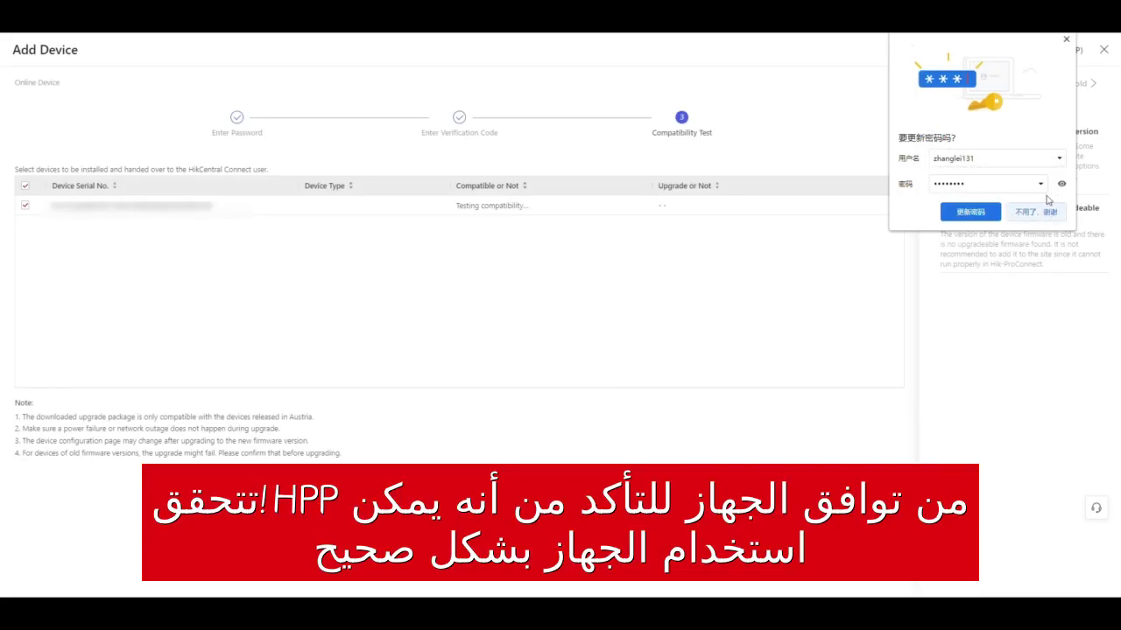
Dismiss the browser password prompt, confirm adding the camera, and view its details
click(1066, 40)
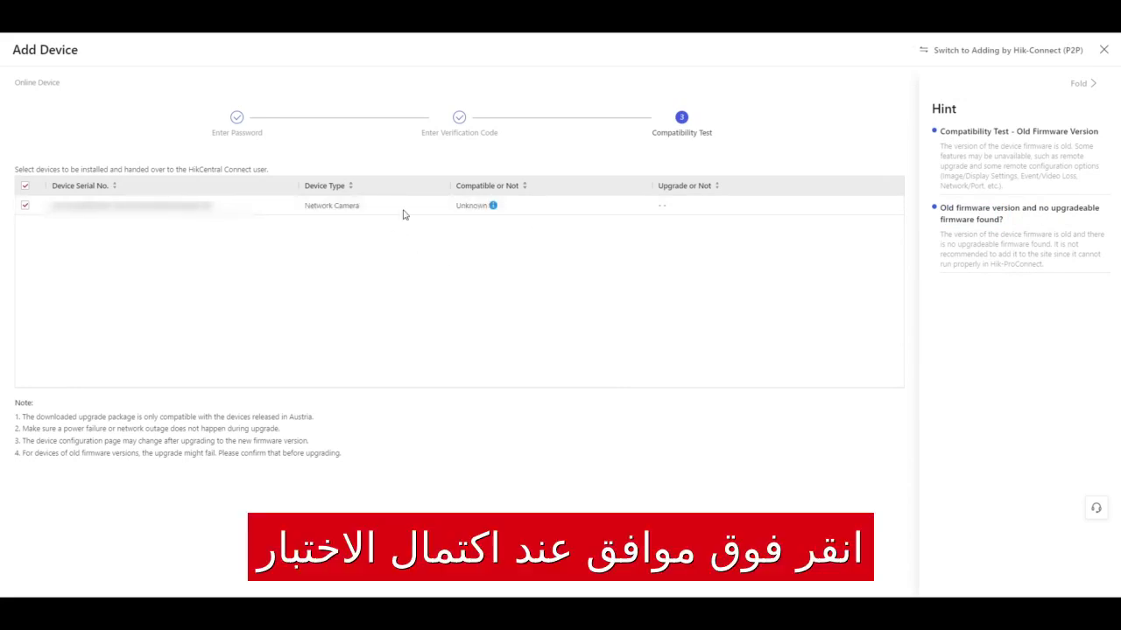
mouse_move(493, 208)
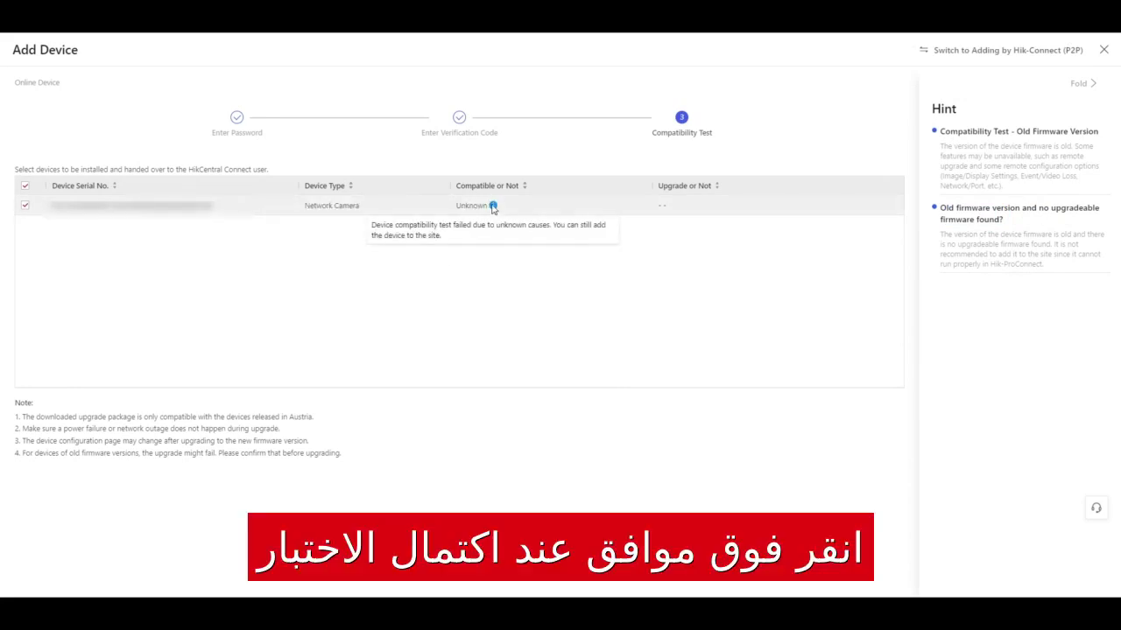
click(675, 558)
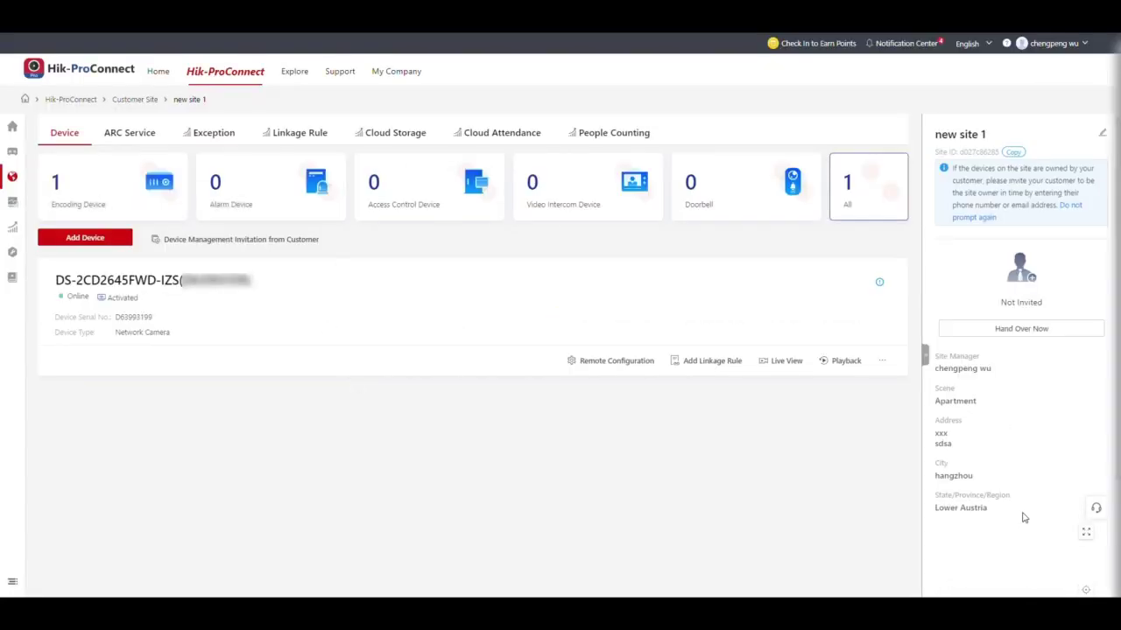
click(377, 342)
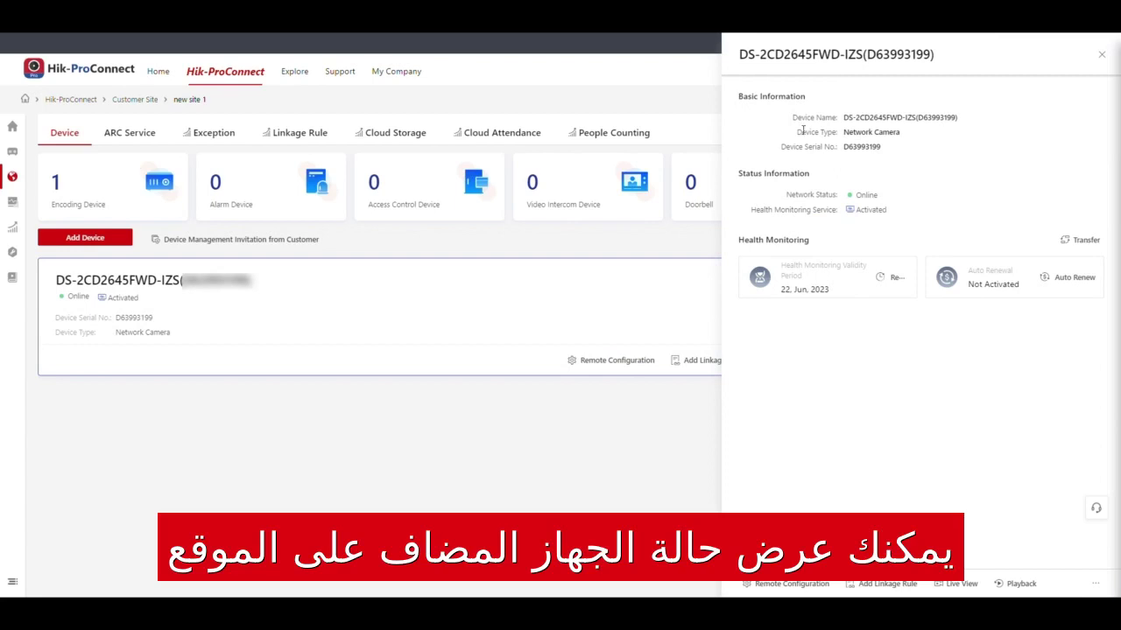
Return to the customer site list and open Add Device on the Enter Serial No. tab
click(135, 99)
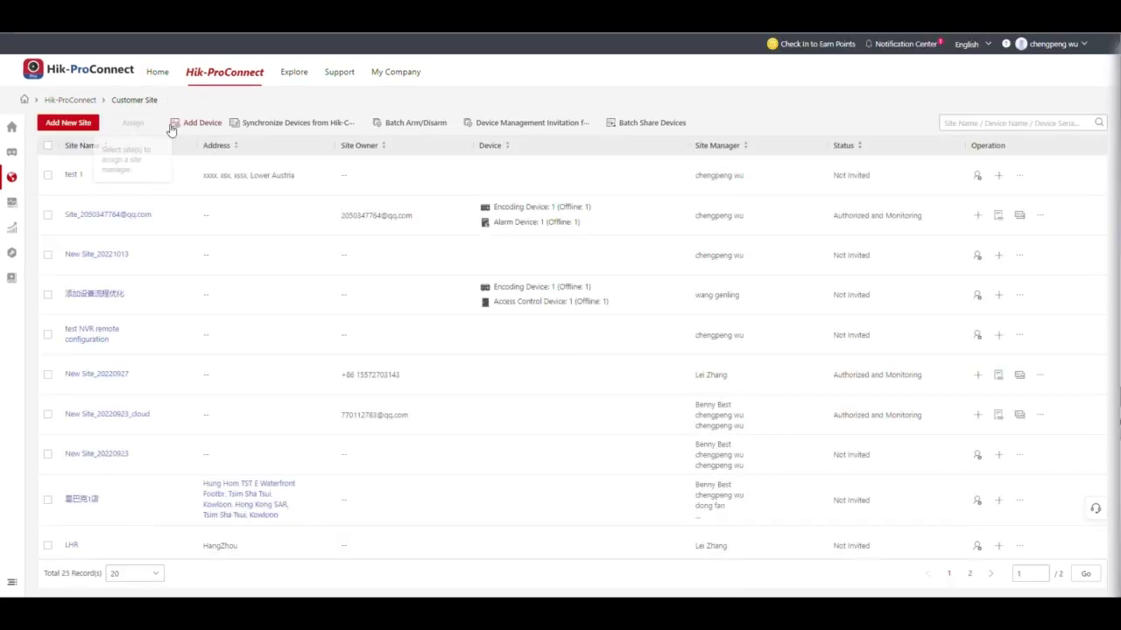
click(197, 122)
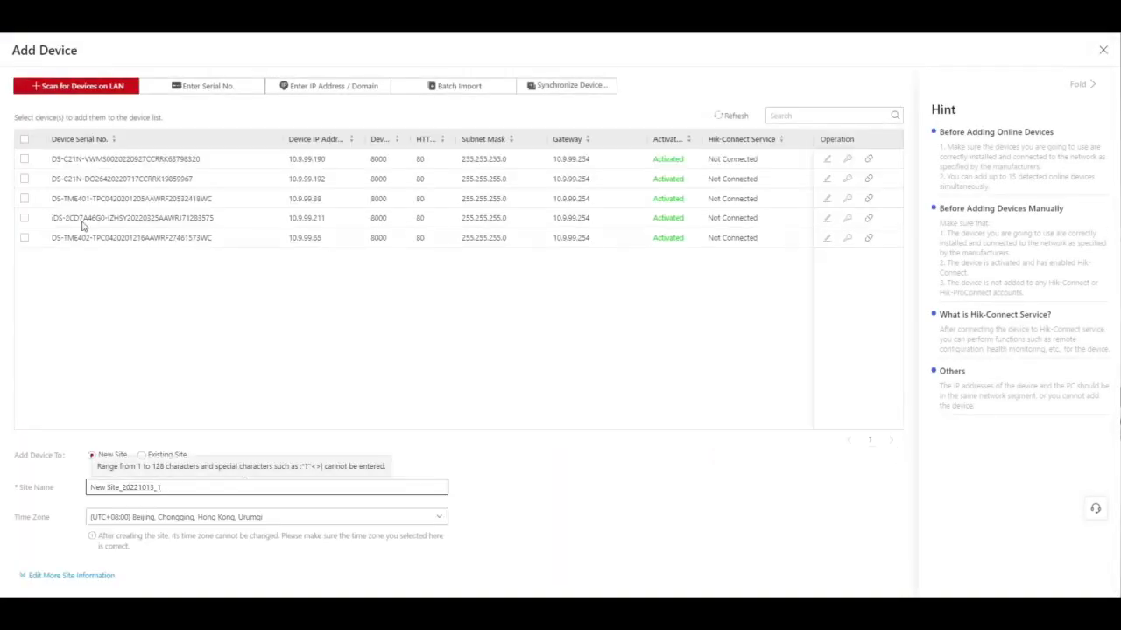
click(203, 85)
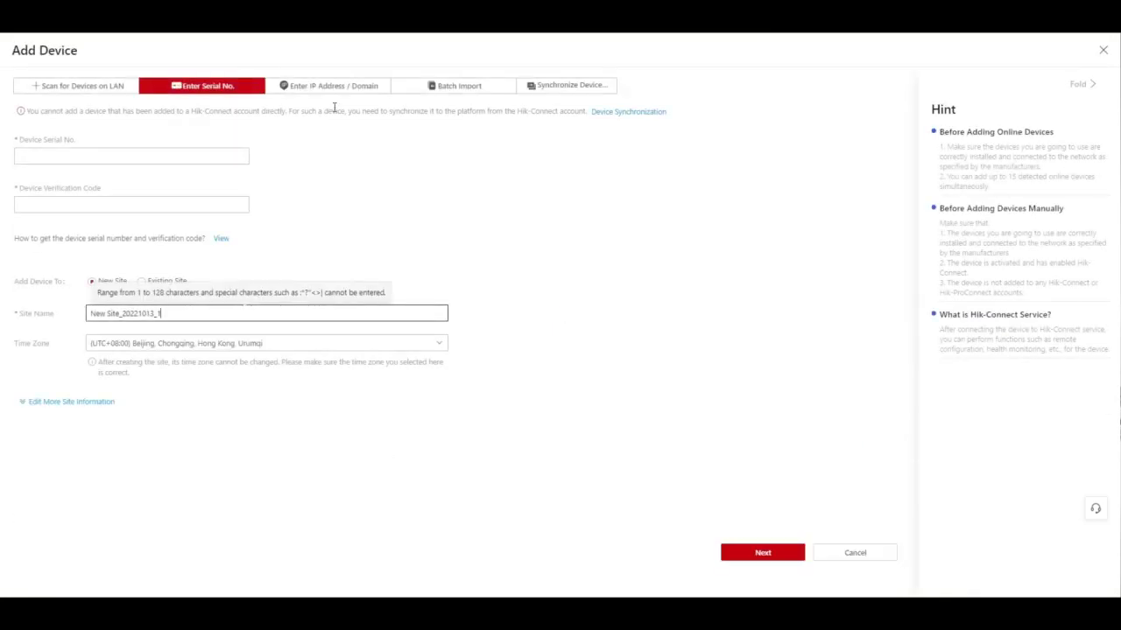
Paste the serial number, enter the verification code, target existing site test 1, and continue
click(132, 156)
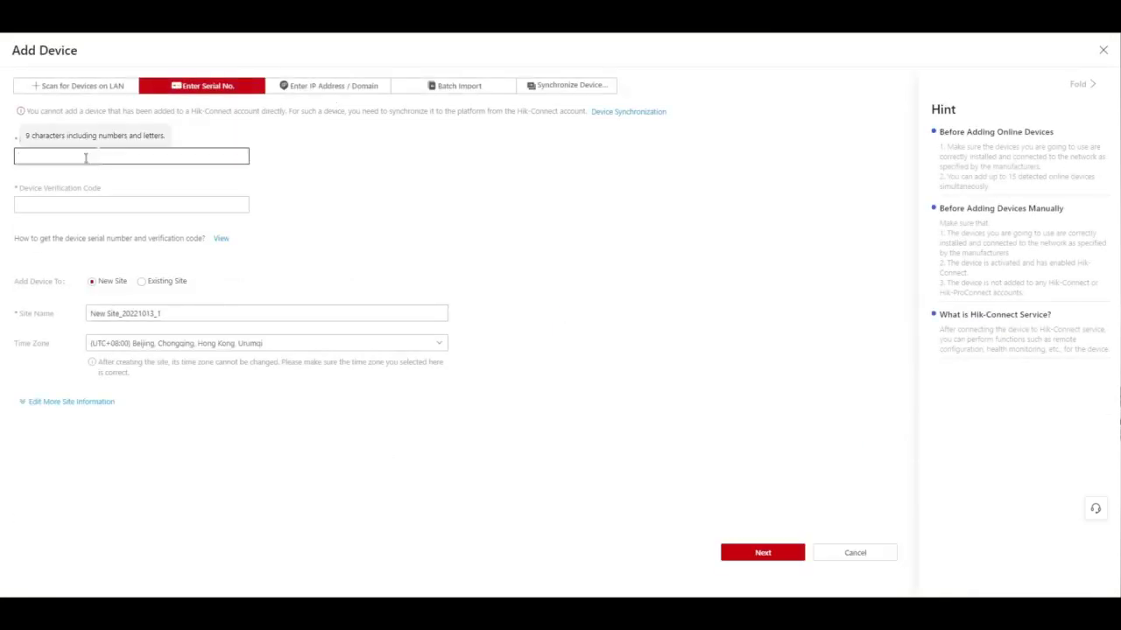
key(ctrl+v)
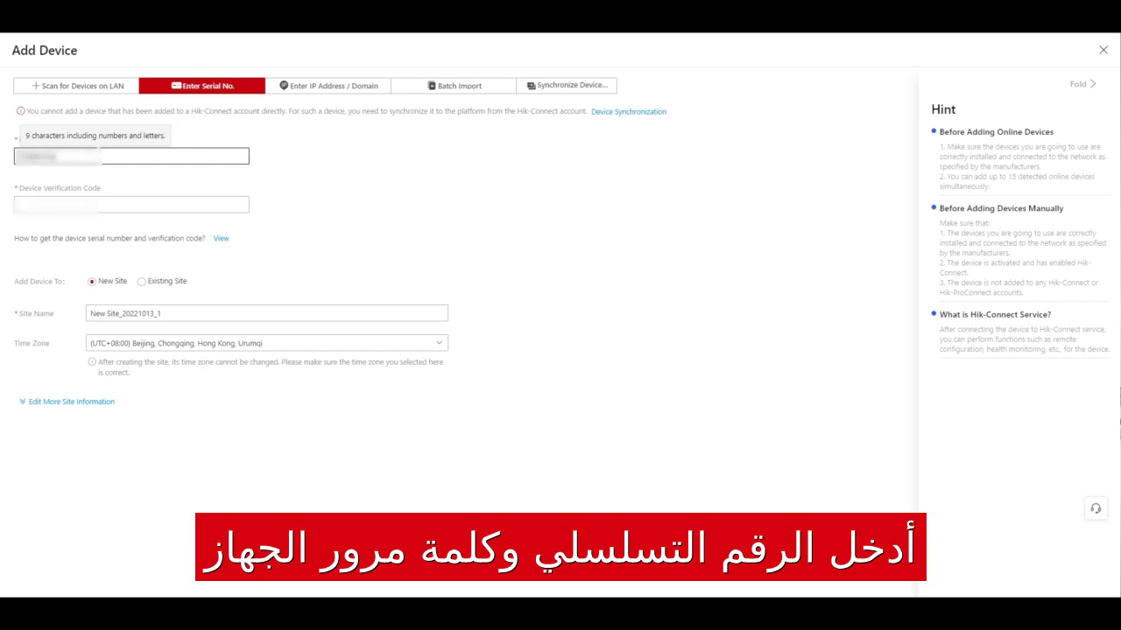
click(131, 204)
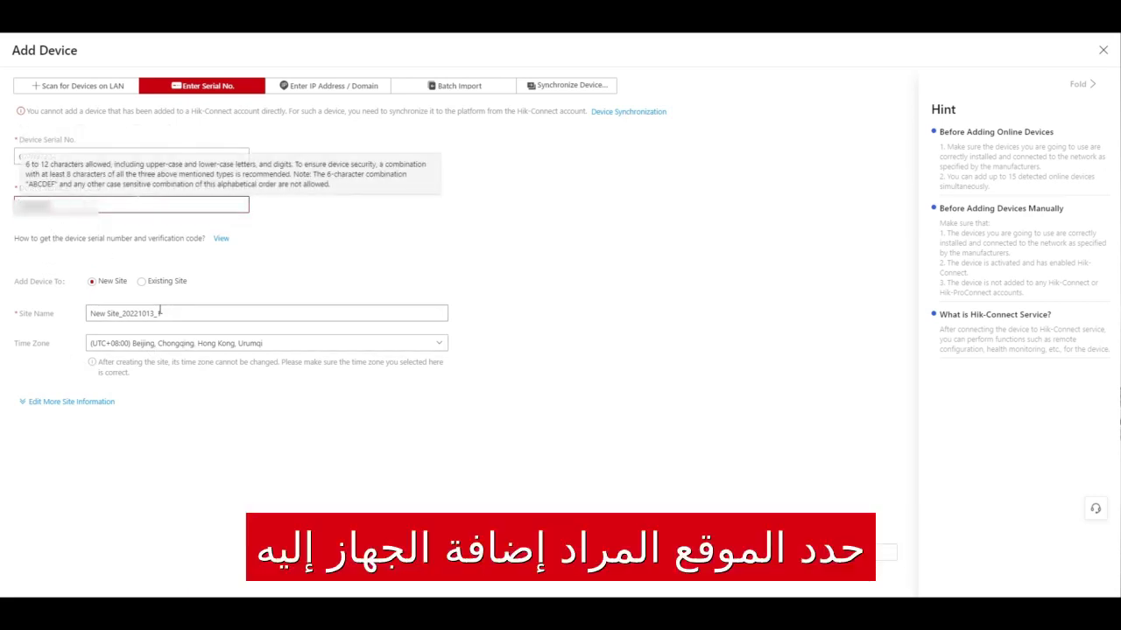
click(159, 286)
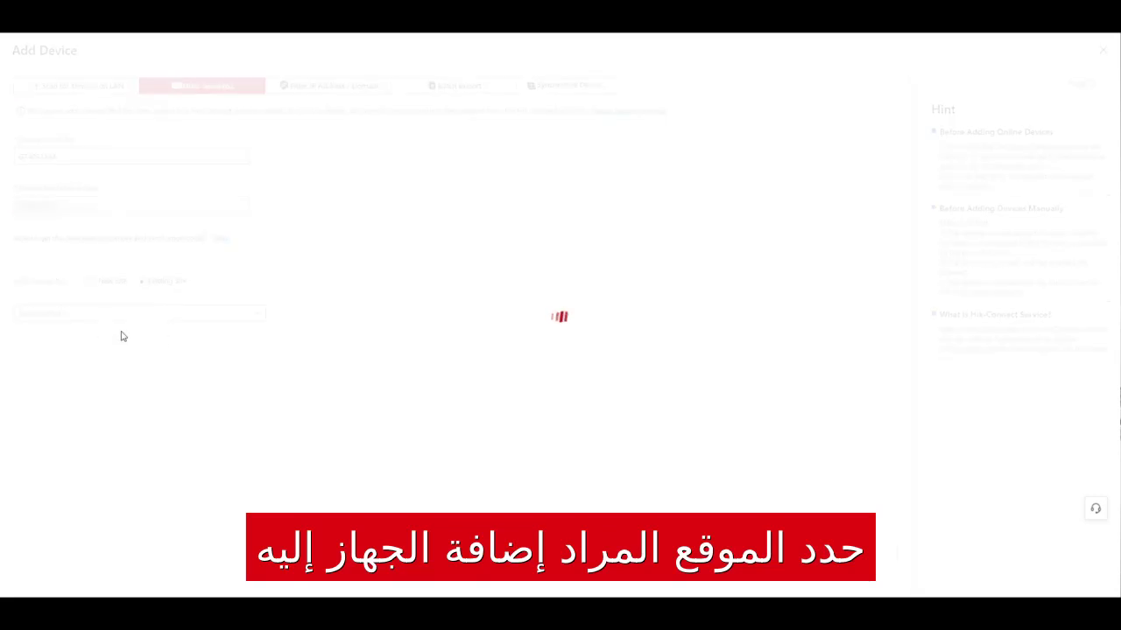
click(161, 317)
click(105, 333)
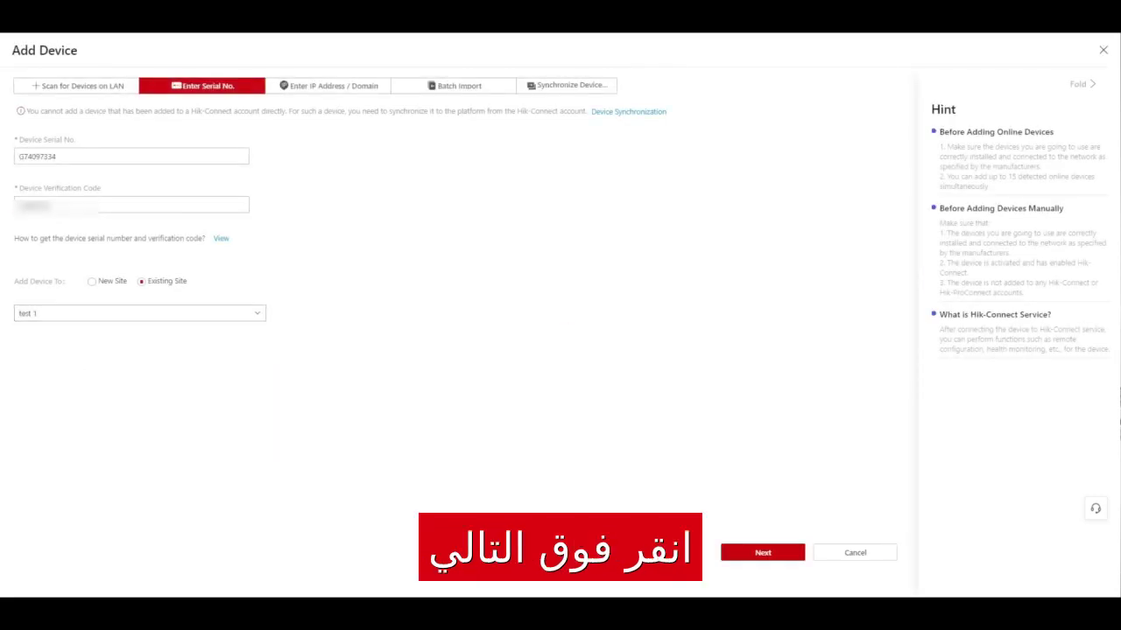
click(753, 553)
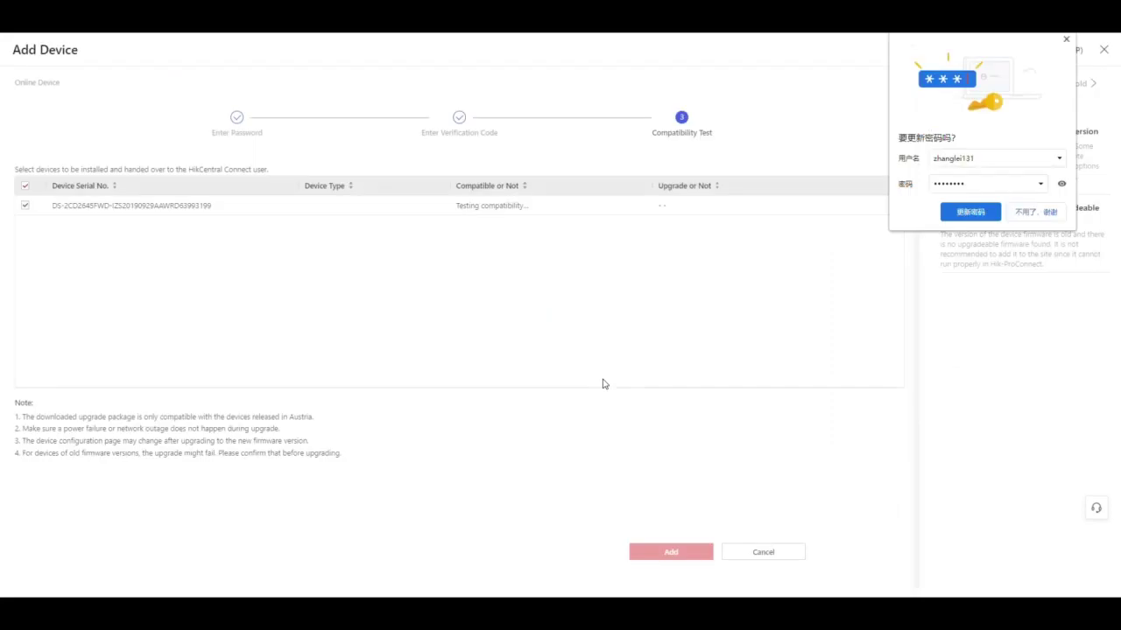
Dismiss the save-password prompt and add the tested camera to the site
click(1065, 40)
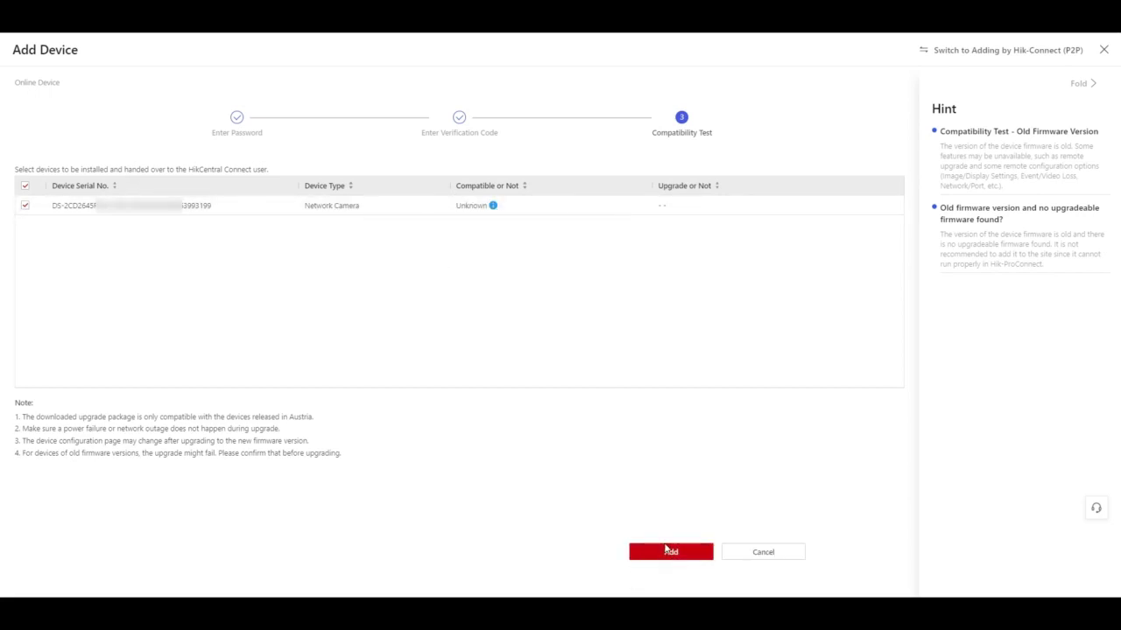
click(671, 553)
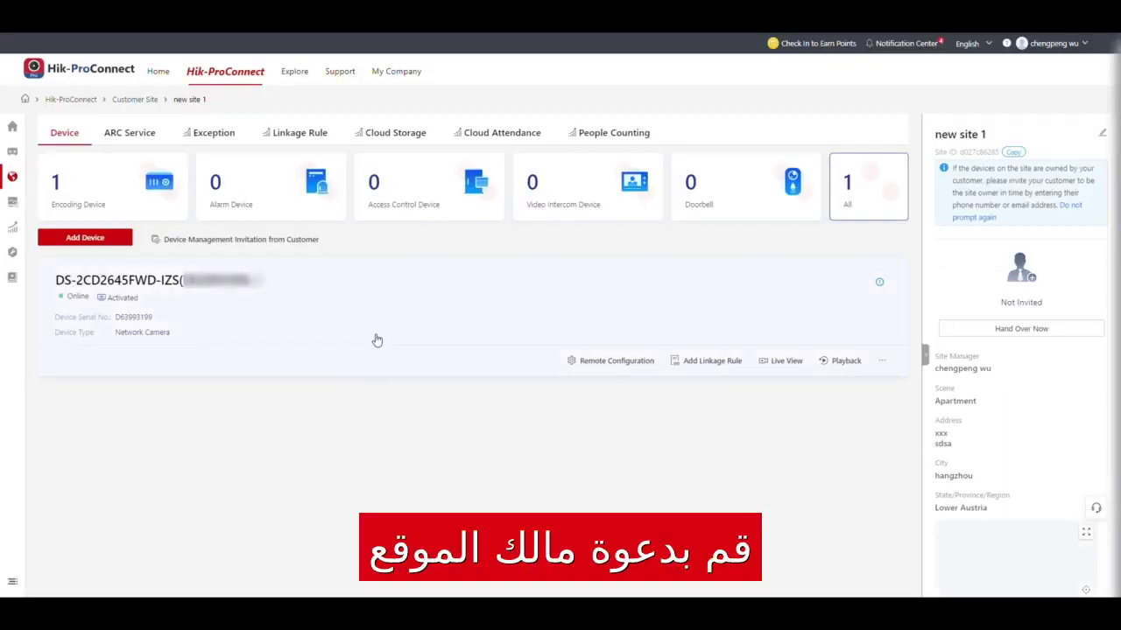
View the camera's status details, then start Hand Over Now for site test 1
click(377, 339)
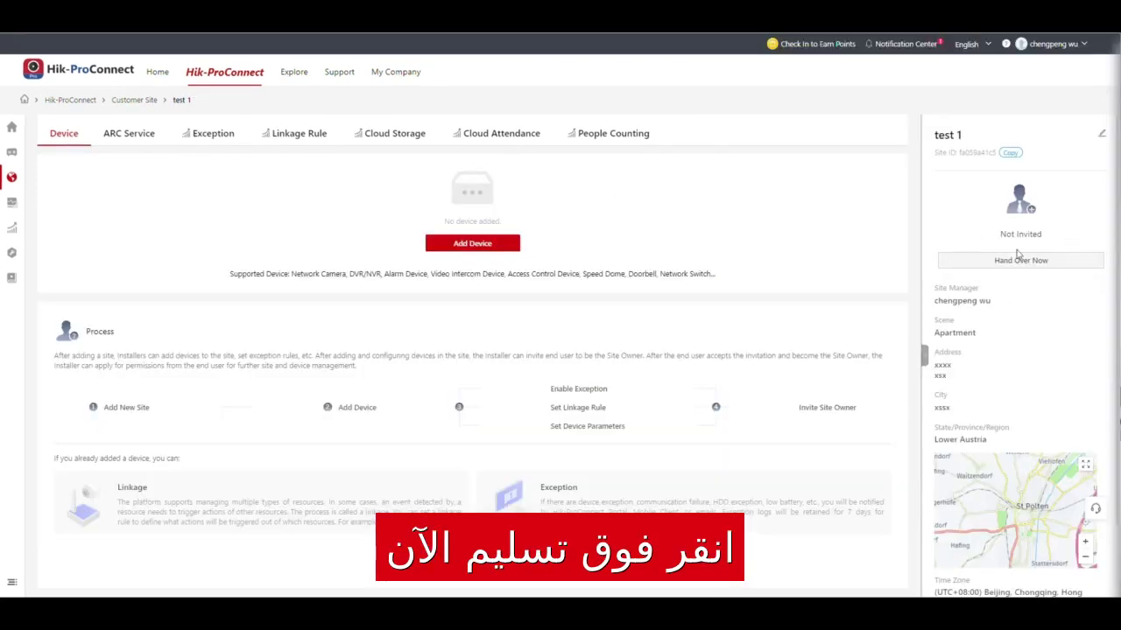
click(1024, 261)
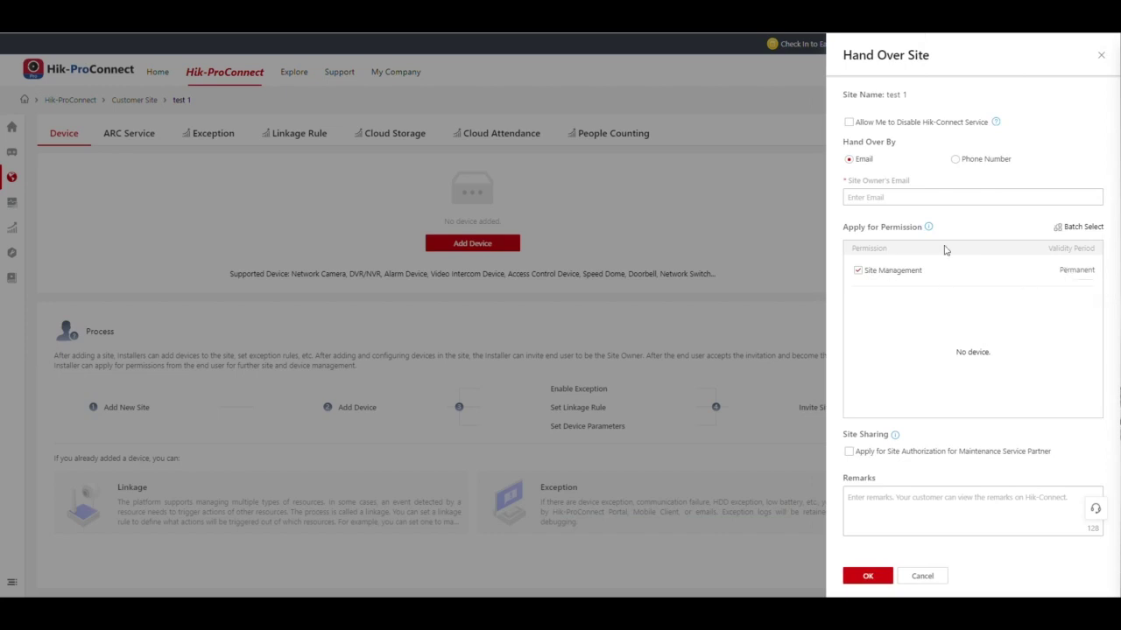
Enter the owner's e-mail, leave maintenance authorization off, send the handover, and close the confirmation
click(891, 200)
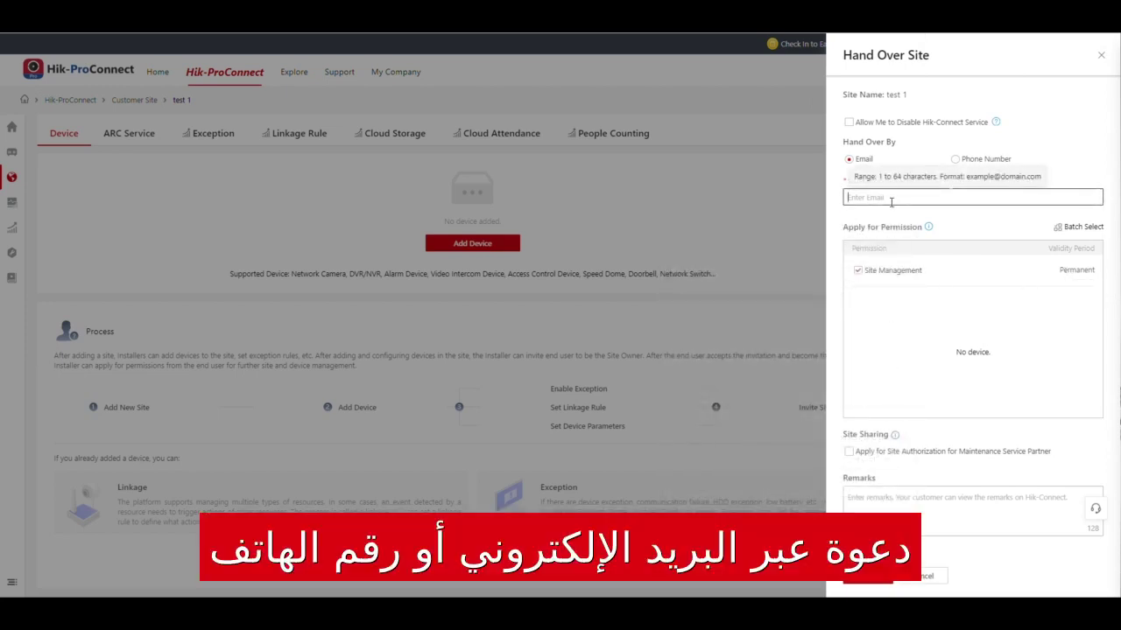
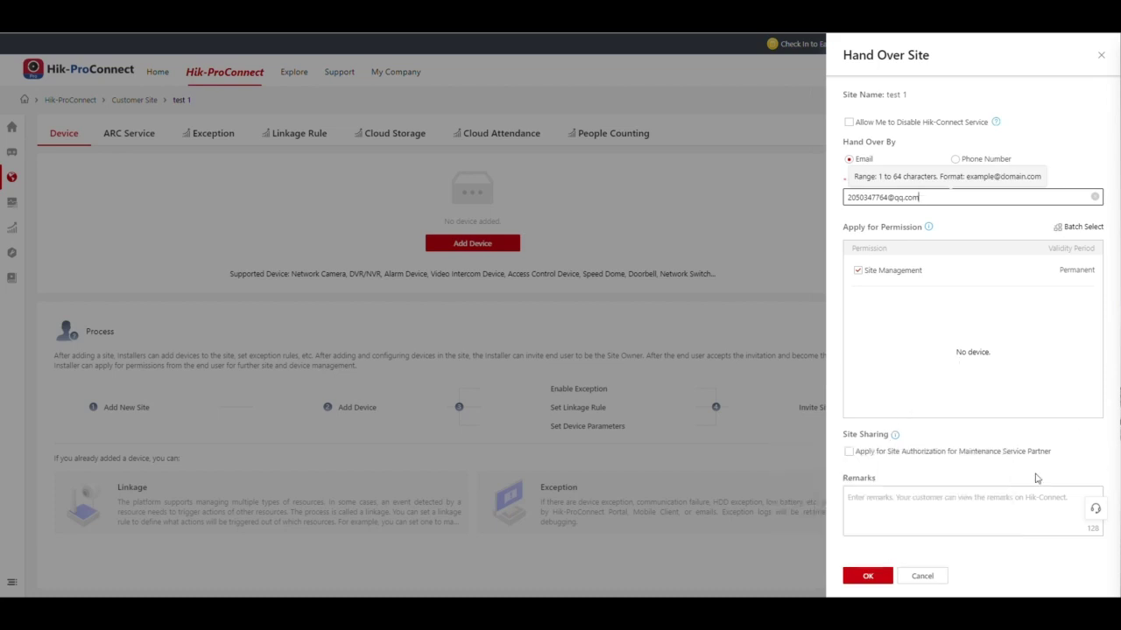
click(848, 452)
click(857, 452)
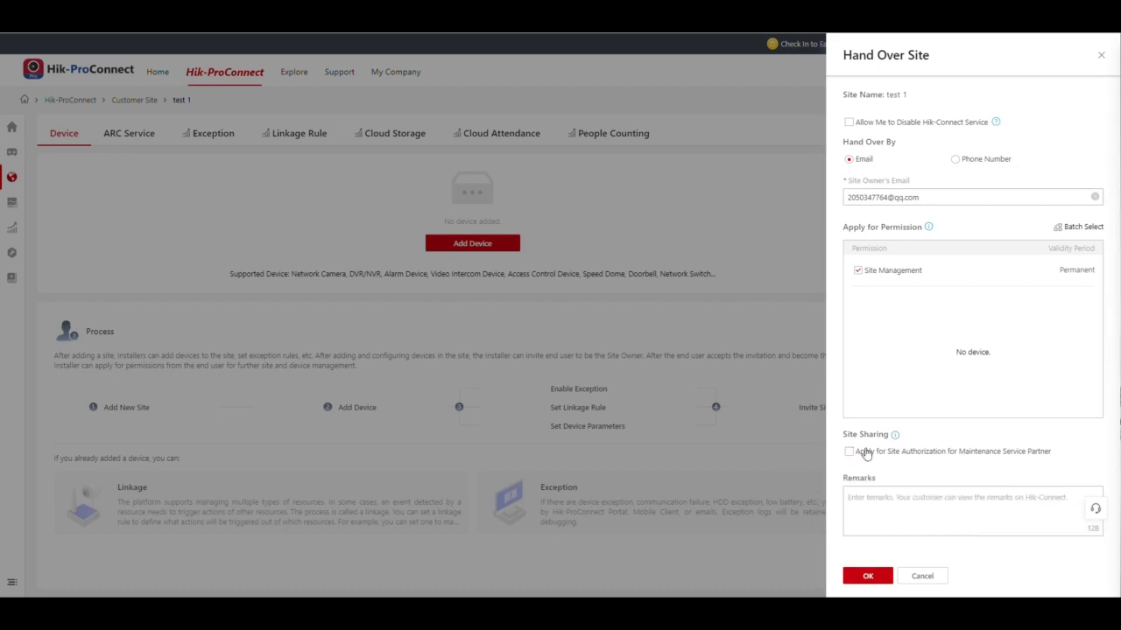
click(870, 575)
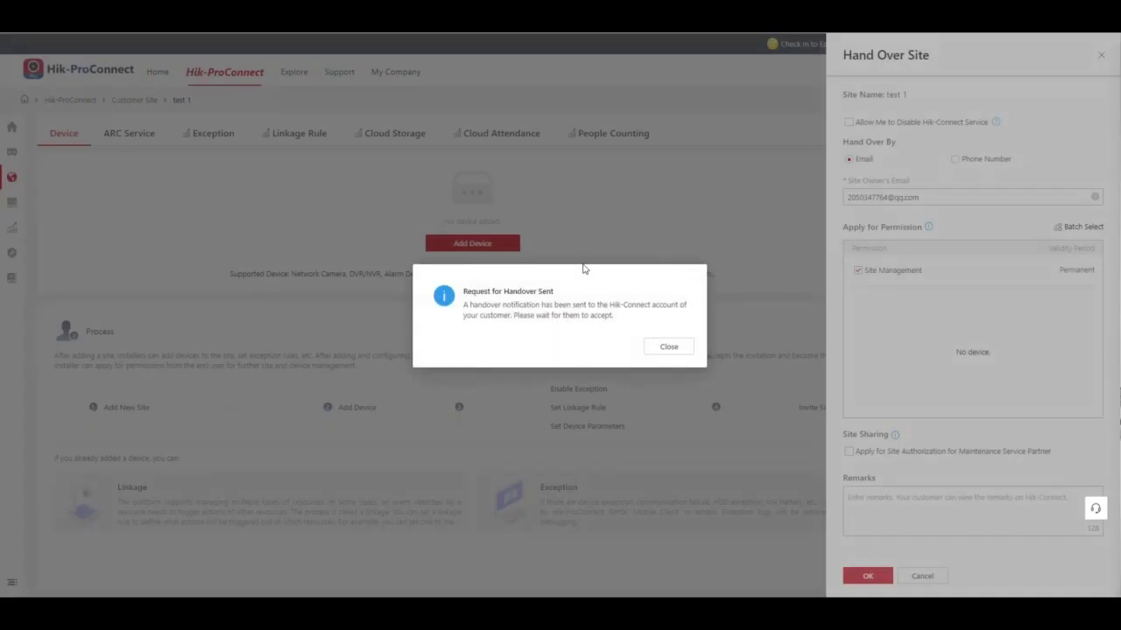
click(688, 350)
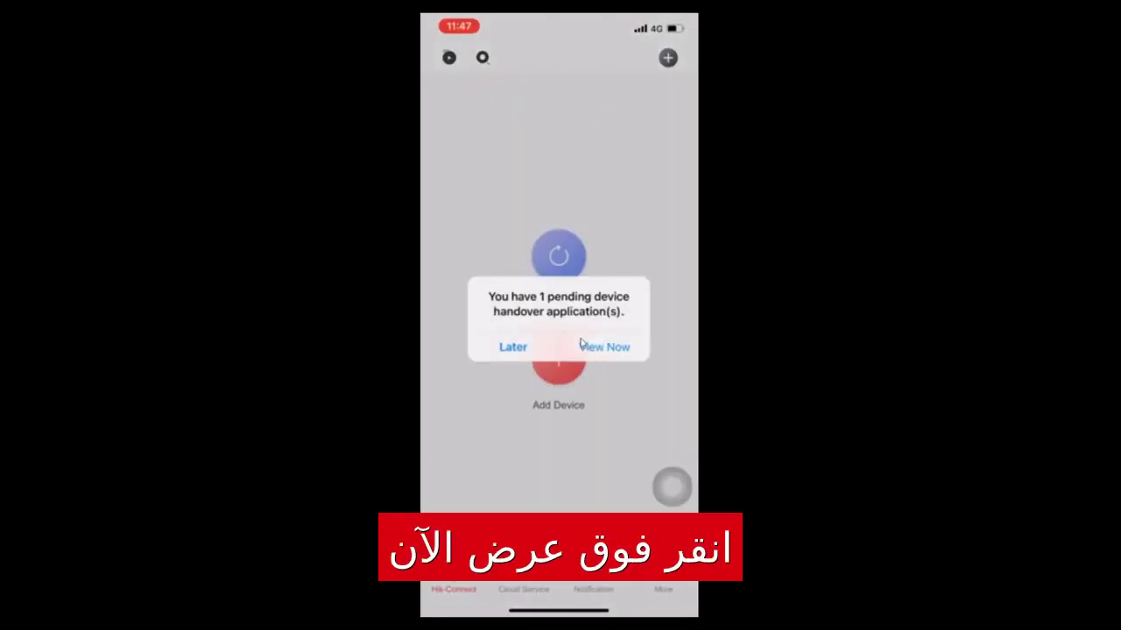
Agree to the latest Device Handover and Authorization Application in Hik-Connect until Handover Completed appears
click(582, 345)
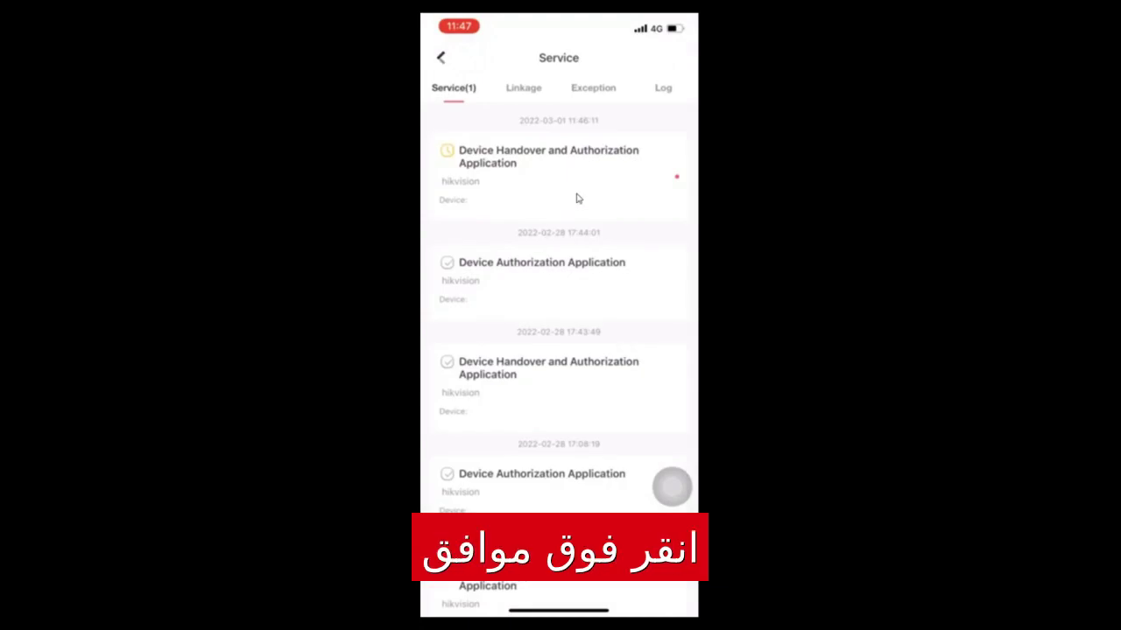
click(576, 194)
click(575, 470)
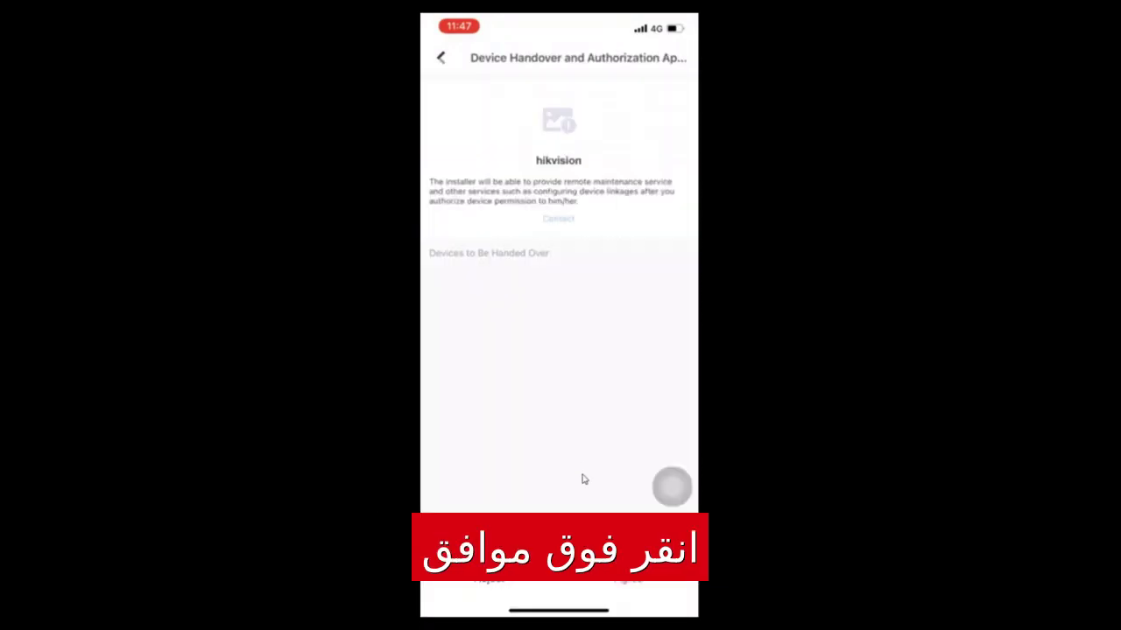
click(636, 574)
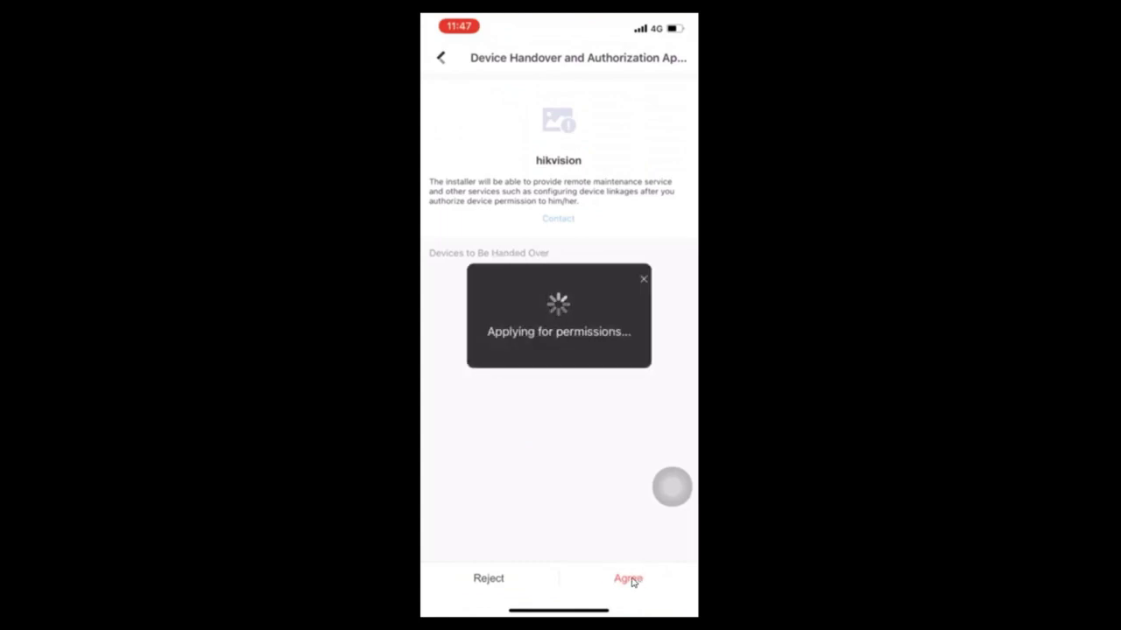
click(581, 361)
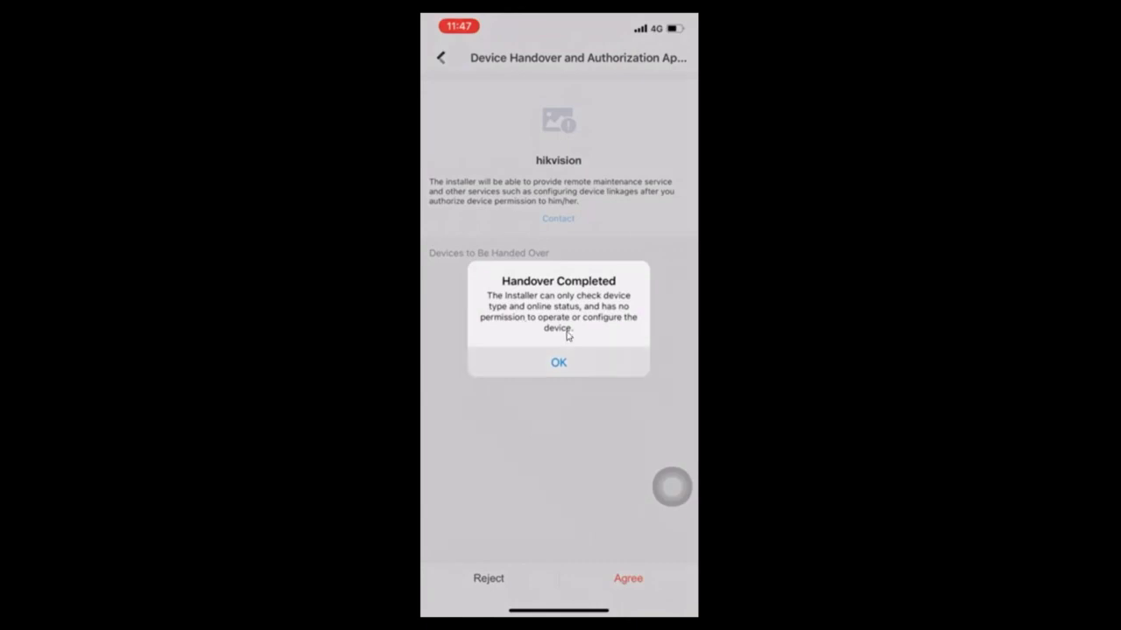